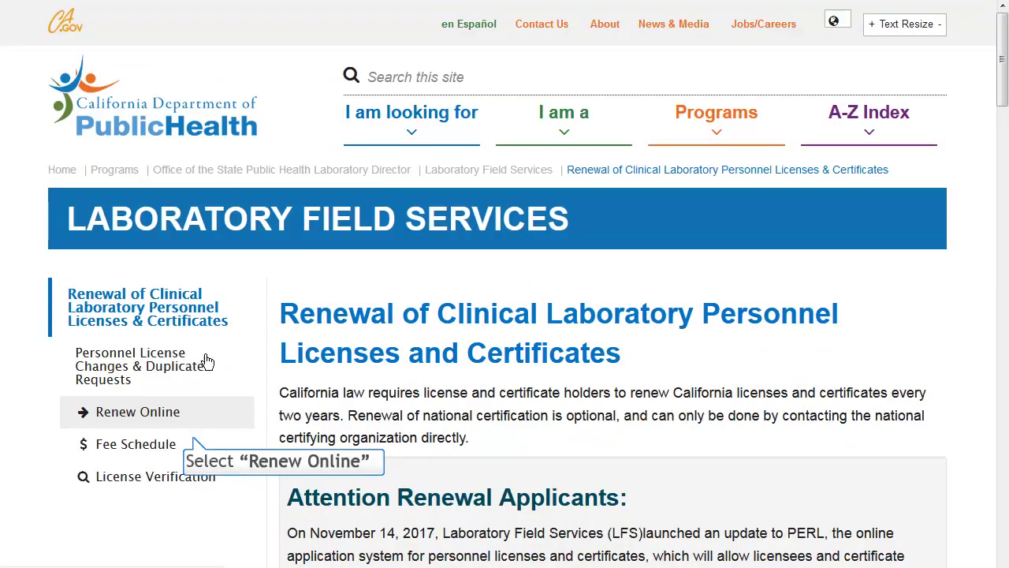
Start the online renewal, continue to the portal, and sign in with the account user ID and password.
{"action": "left_click", "coordinate": [148, 418]}
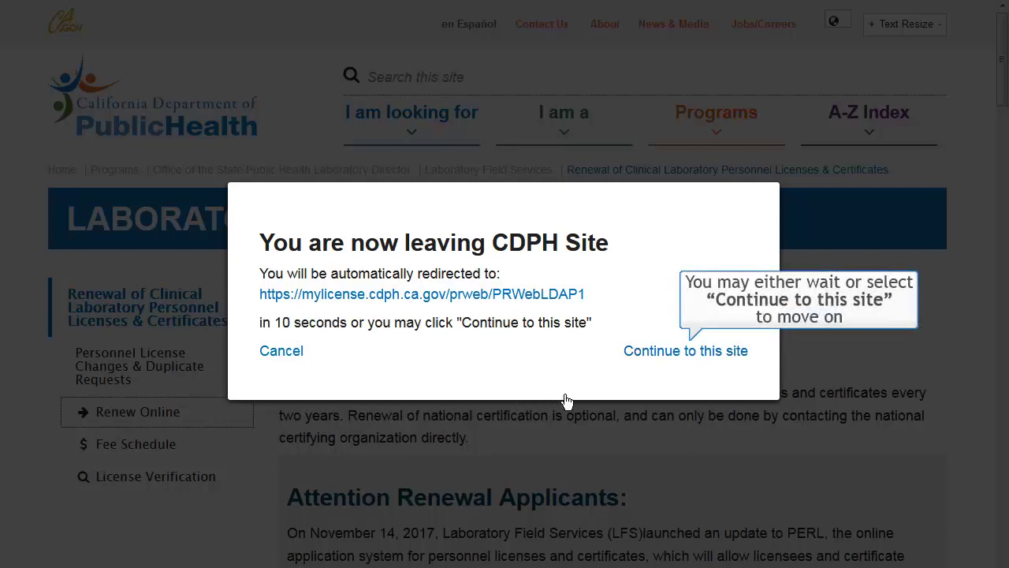
{"action": "left_click", "coordinate": [667, 353]}
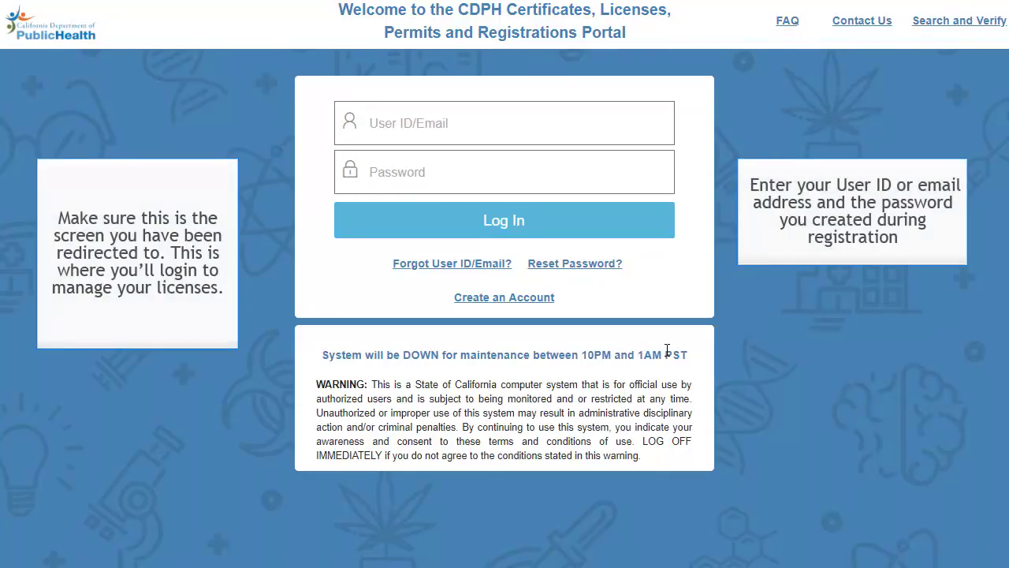
{"action": "left_click", "coordinate": [366, 120]}
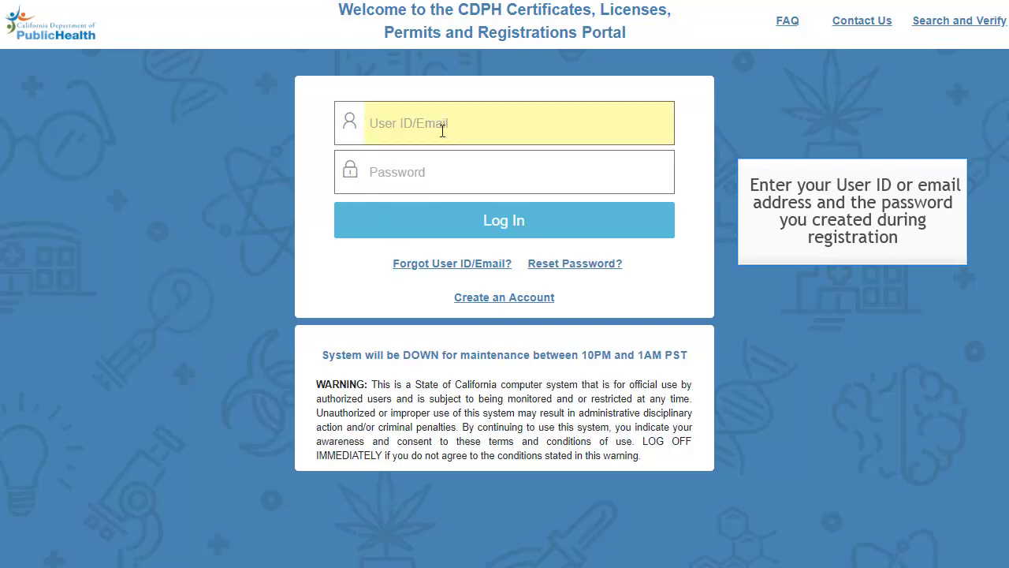
{"action": "type", "text": "Mincred5"}
{"action": "key", "text": "Tab"}
{"action": "type", "text": "•••••"}
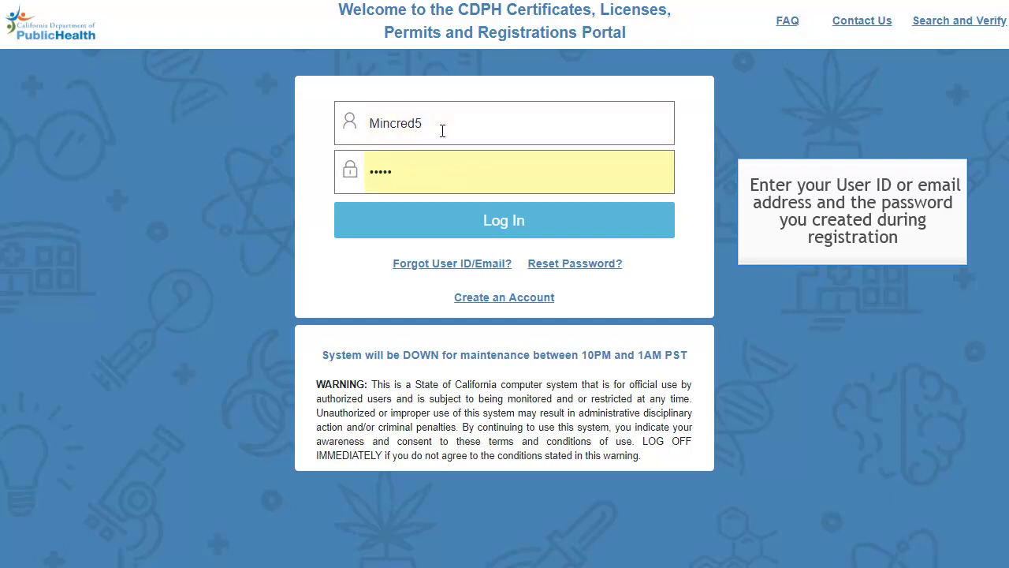
{"action": "type", "text": "••"}
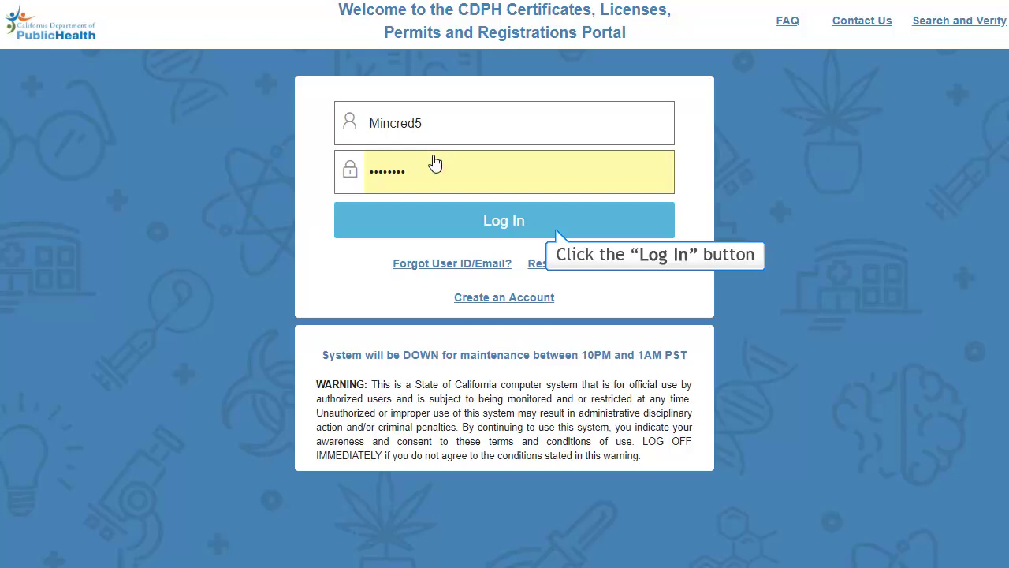
{"action": "left_click", "coordinate": [432, 219]}
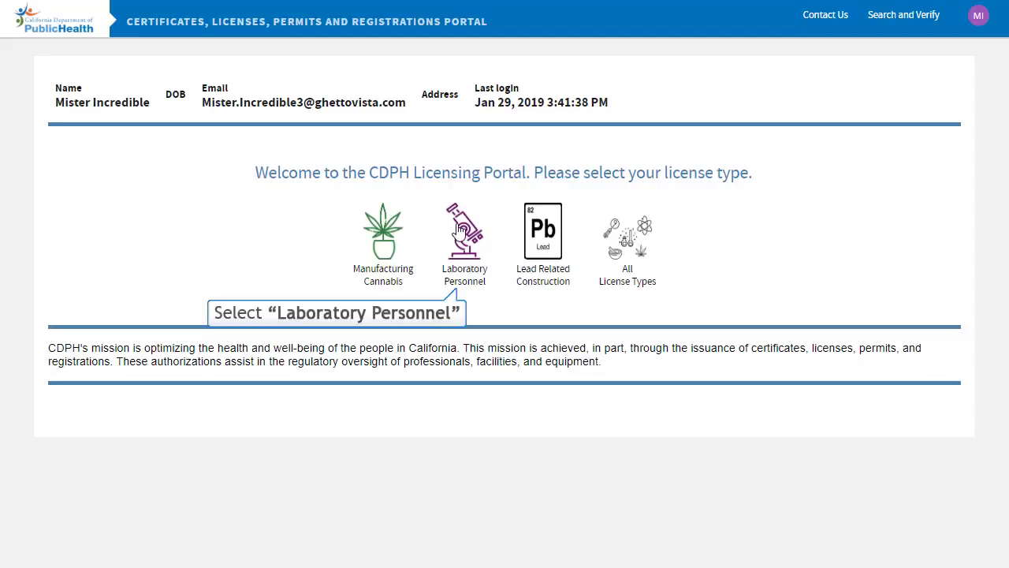
Choose Laboratory Personnel, accept the privacy disclaimer, and answer Yes to holding a recent CDPH license.
{"action": "left_click", "coordinate": [474, 284]}
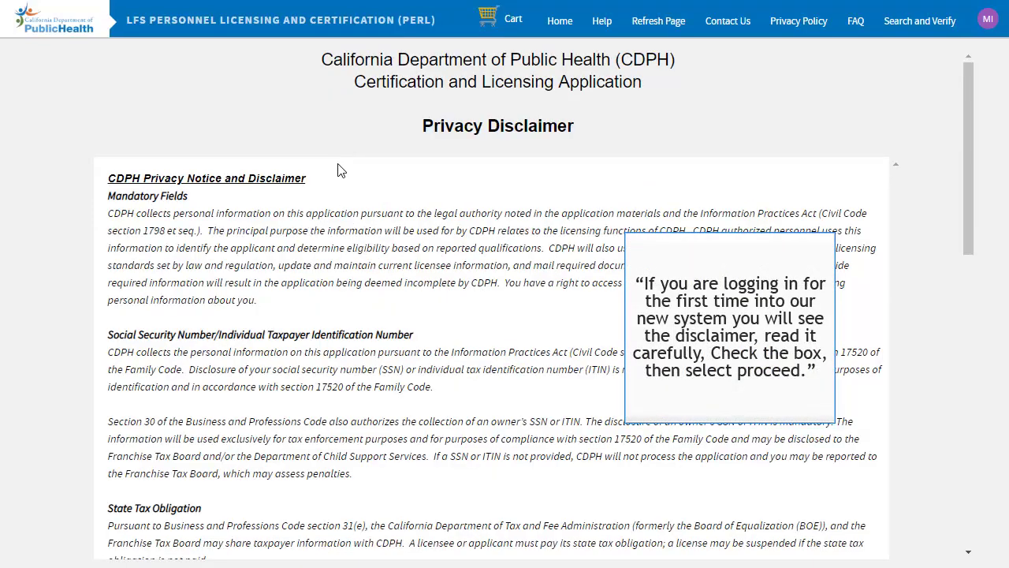
{"action": "scroll", "coordinate": [339, 169], "scroll_direction": "down", "scroll_amount": 3}
{"action": "scroll", "coordinate": [339, 169], "scroll_direction": "down", "scroll_amount": 8}
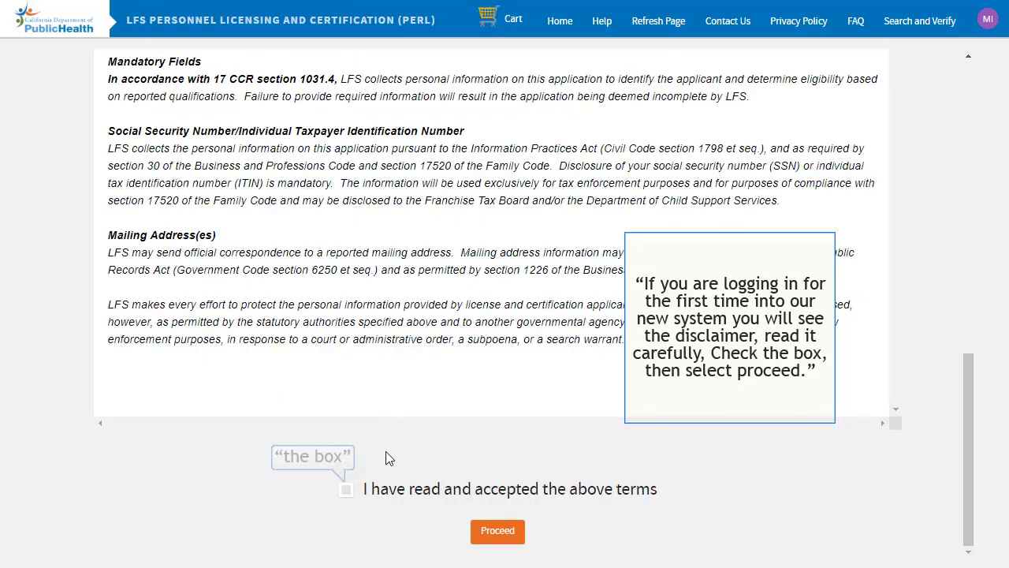
{"action": "left_click", "coordinate": [346, 490]}
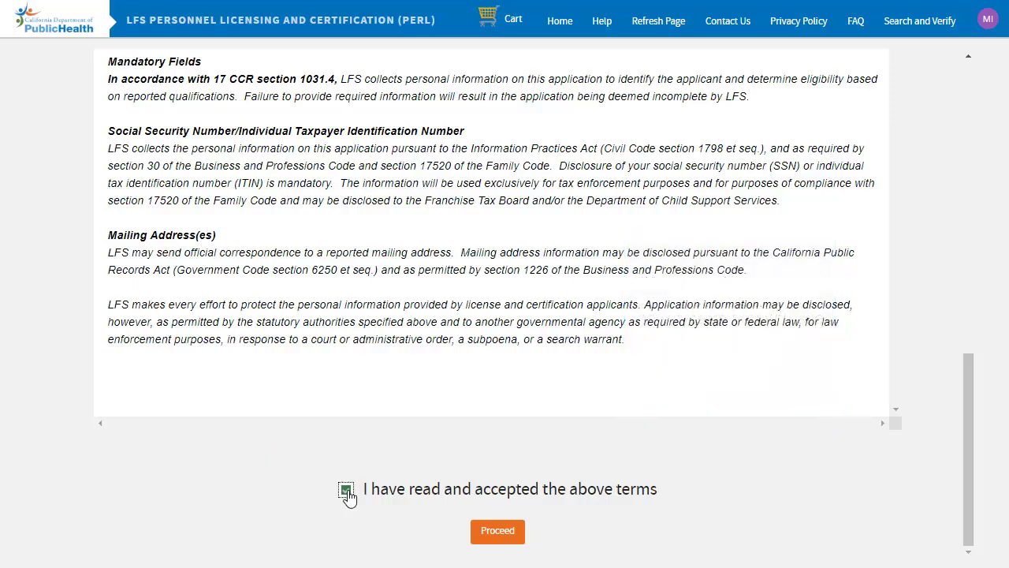
{"action": "left_click", "coordinate": [492, 536]}
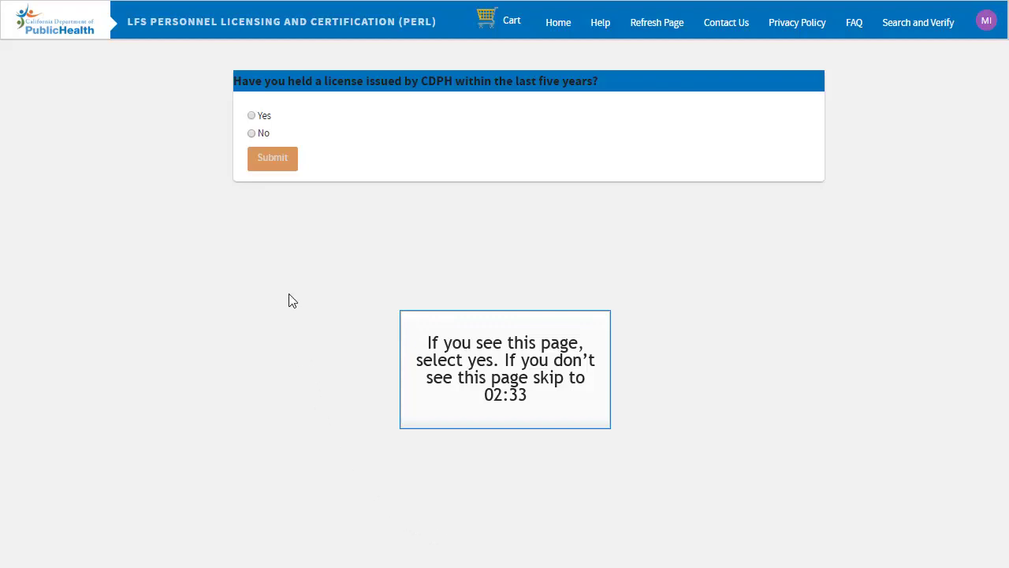
{"action": "left_click", "coordinate": [251, 116]}
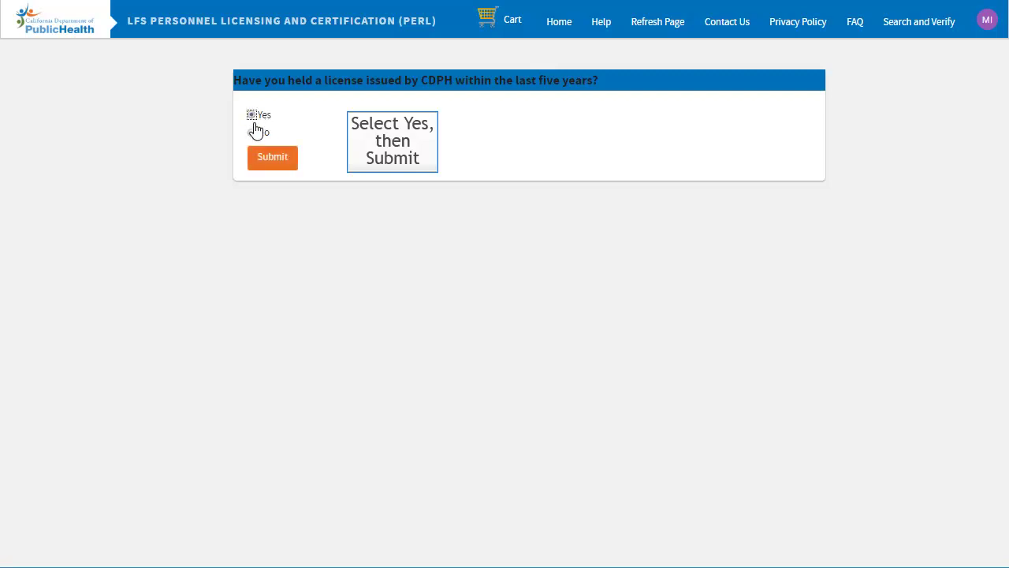
{"action": "left_click", "coordinate": [257, 161]}
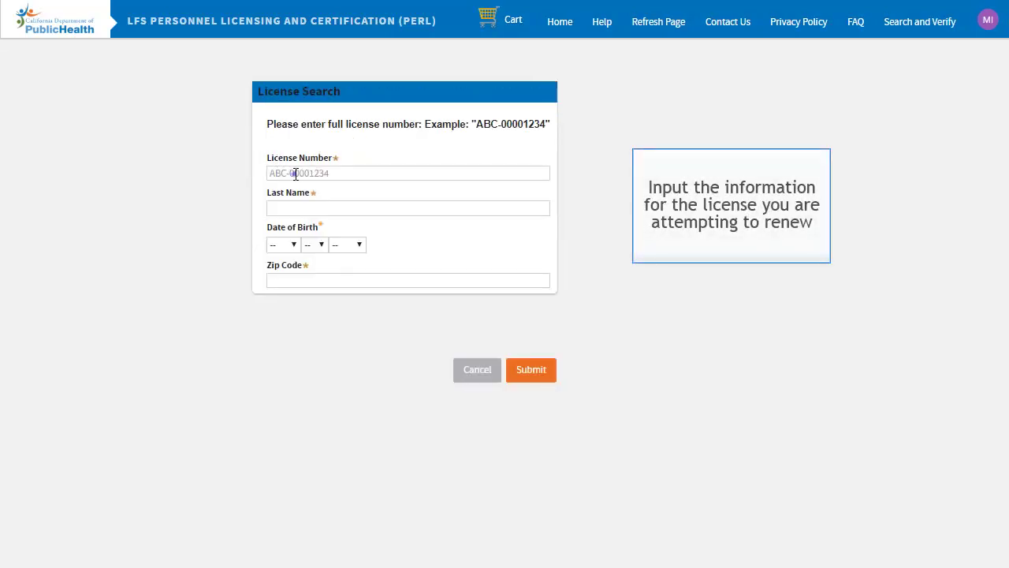
Enter the license number and the licensee's last name in the License Search form.
{"action": "left_click", "coordinate": [293, 172]}
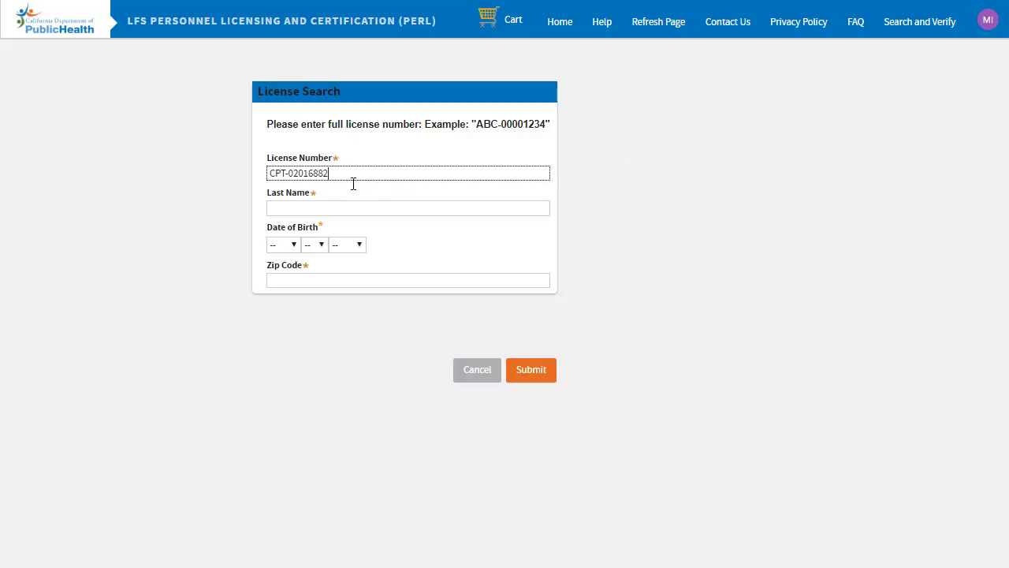
{"action": "left_click", "coordinate": [302, 204]}
{"action": "type", "text": "Incredible"}
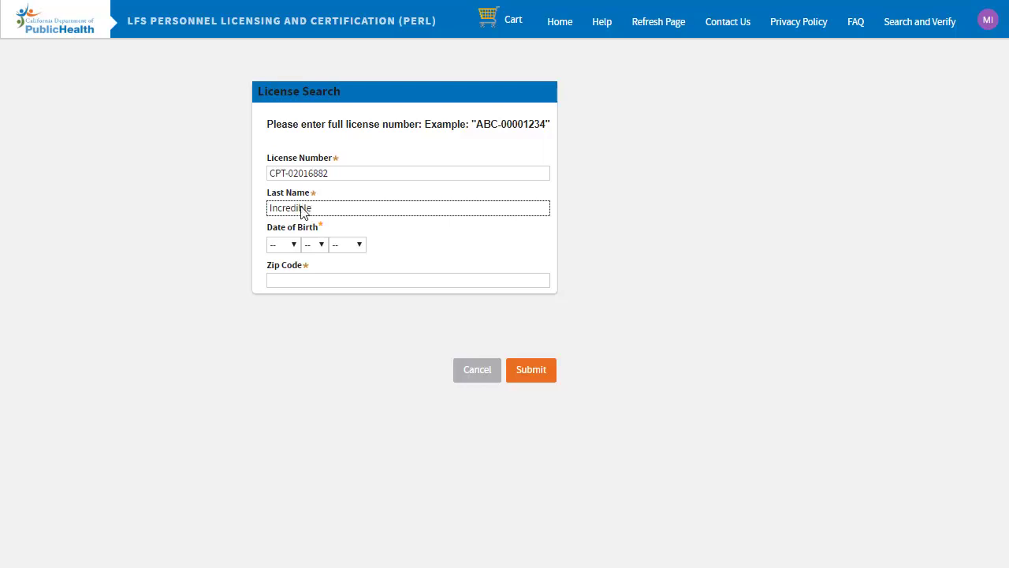
Set the licensee's date of birth and zip code, then submit the license search.
{"action": "left_click", "coordinate": [294, 246]}
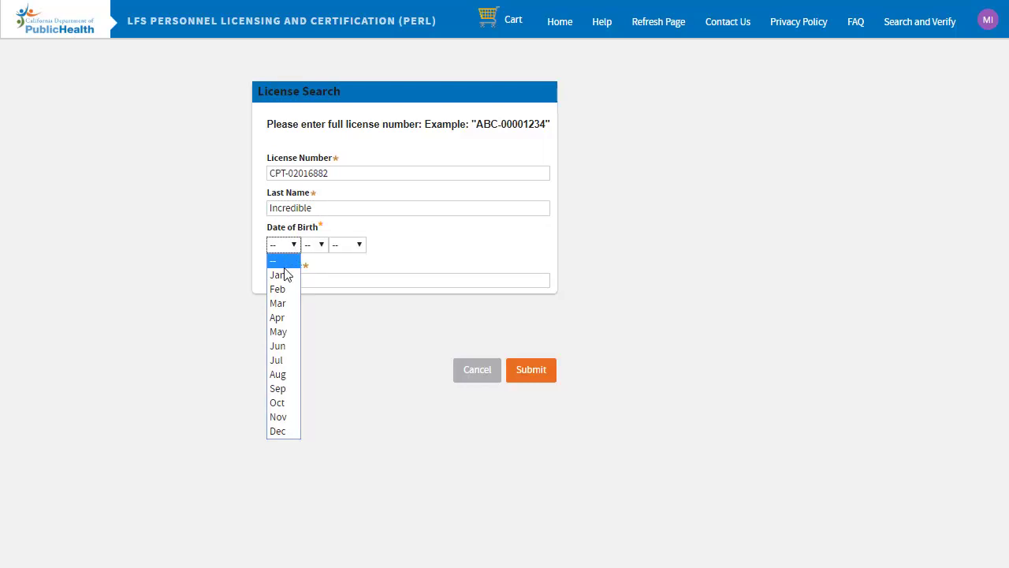
{"action": "left_click", "coordinate": [283, 360]}
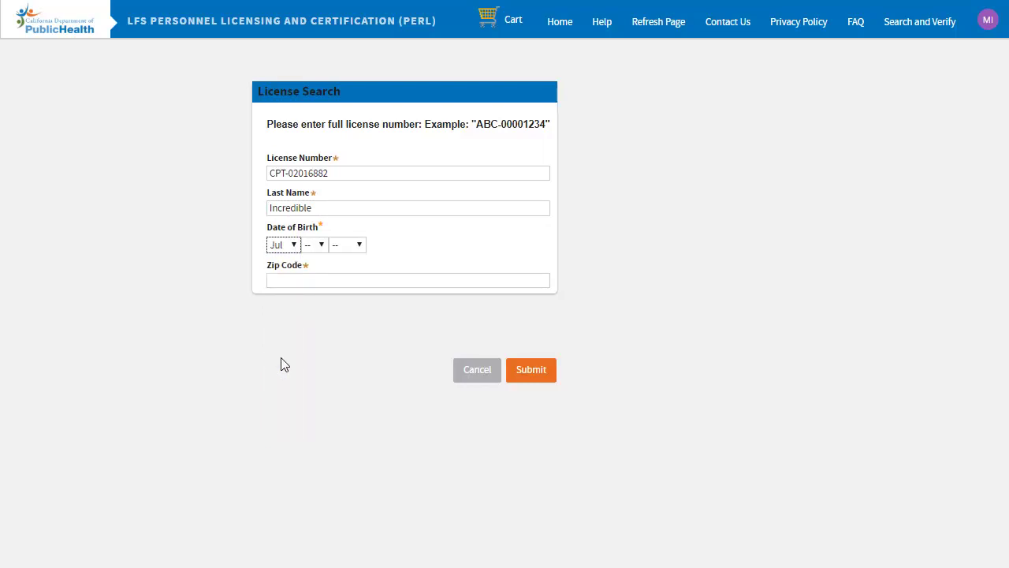
{"action": "left_click", "coordinate": [322, 246]}
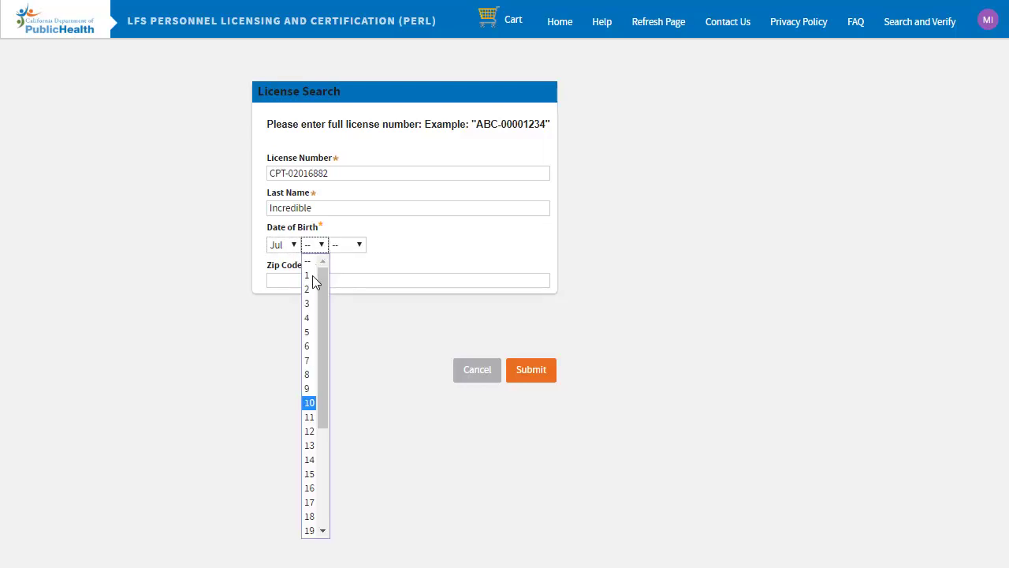
{"action": "left_click", "coordinate": [310, 403]}
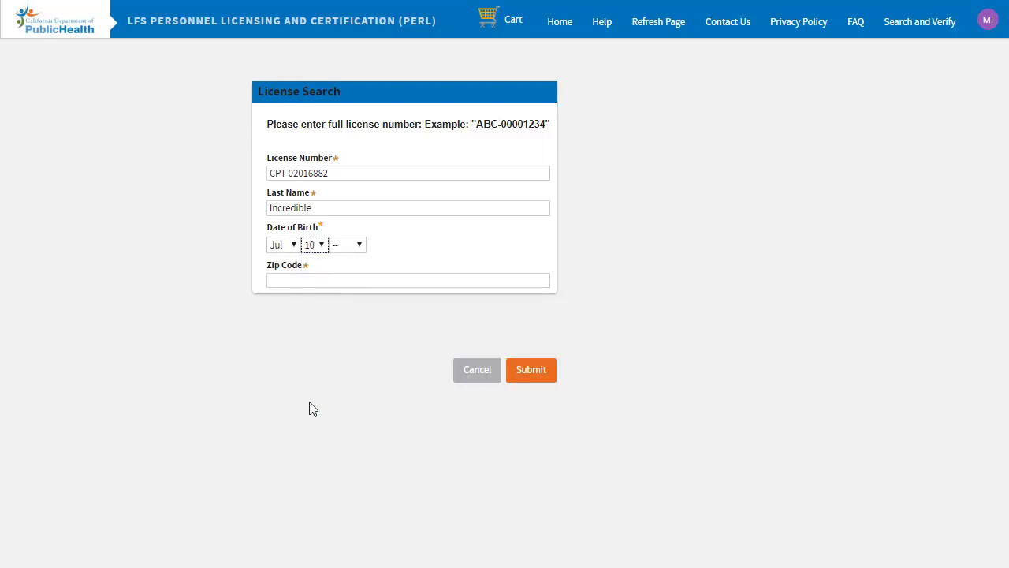
{"action": "left_click", "coordinate": [360, 246]}
{"action": "scroll", "coordinate": [335, 411], "scroll_direction": "down", "scroll_amount": 3}
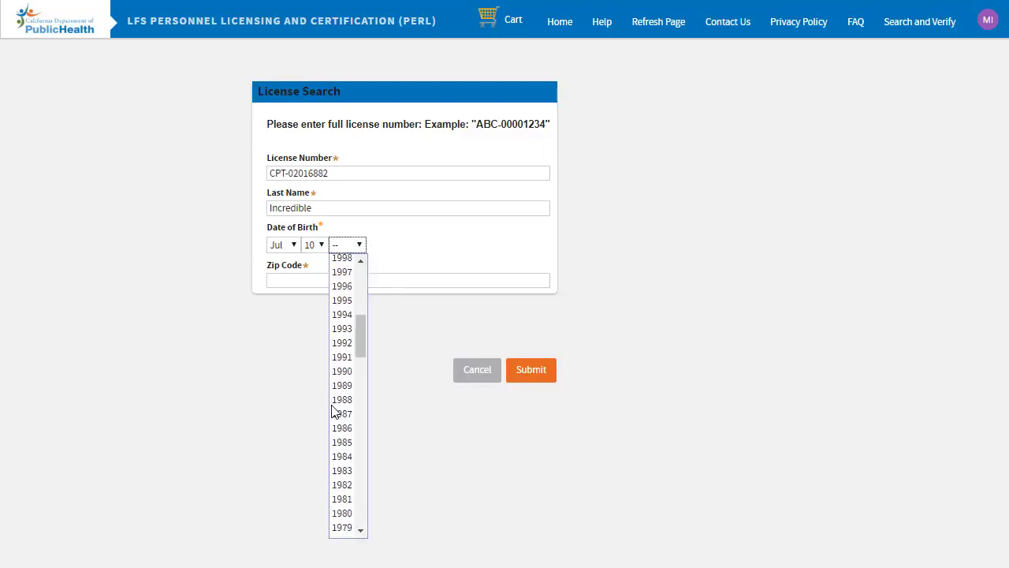
{"action": "left_click", "coordinate": [341, 456]}
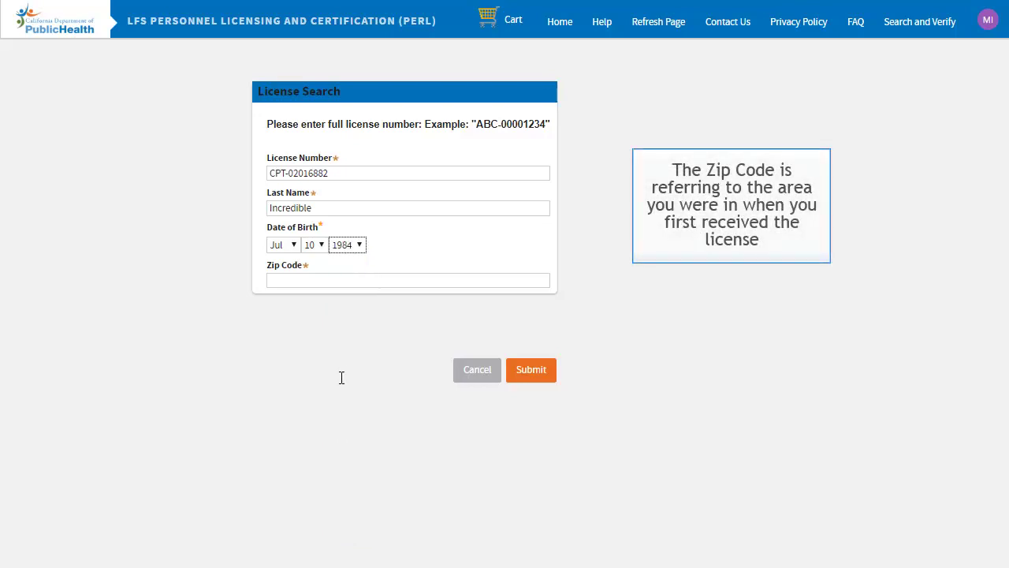
{"action": "left_click", "coordinate": [340, 281]}
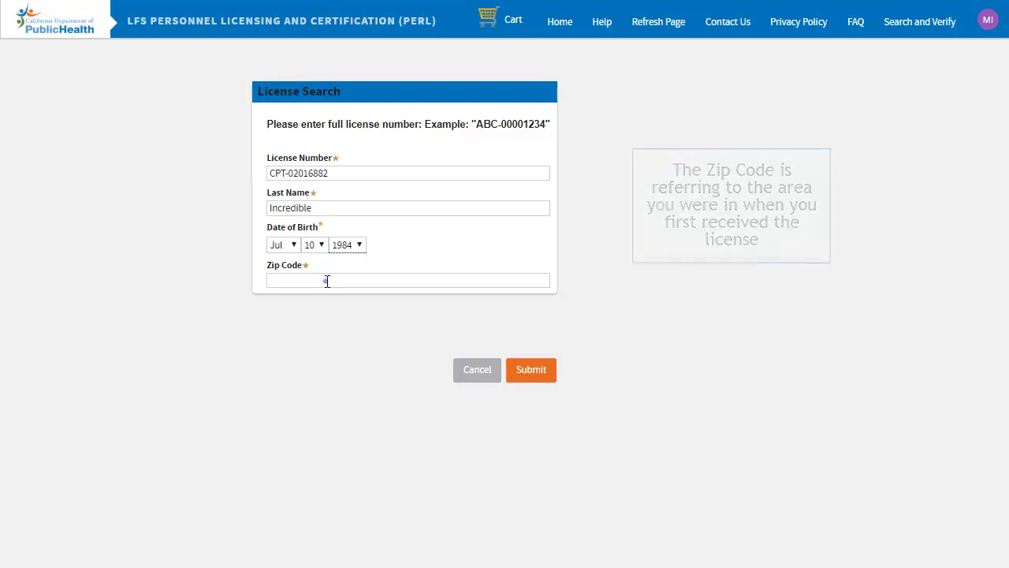
{"action": "left_click", "coordinate": [327, 282]}
{"action": "type", "text": "95814"}
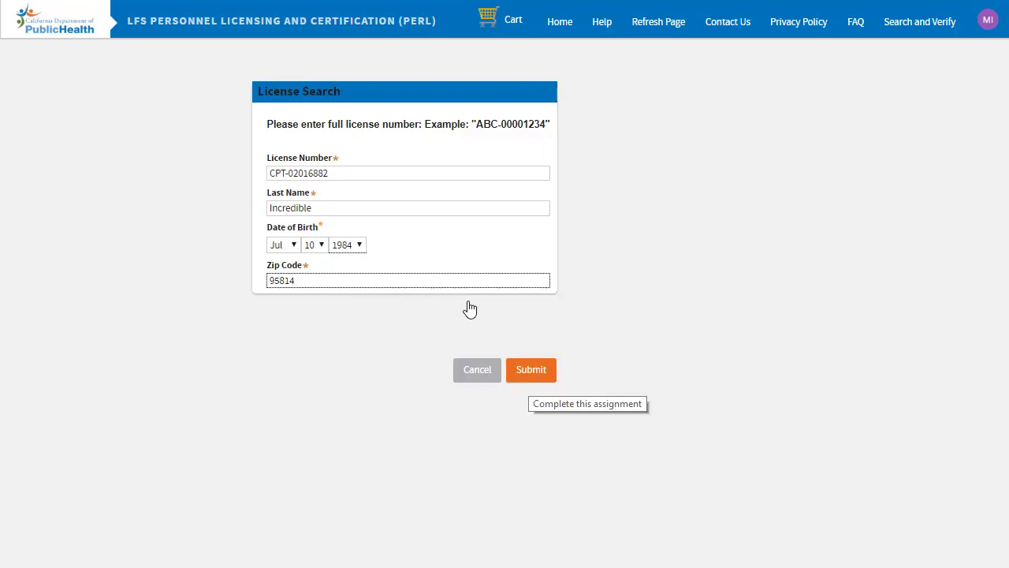
{"action": "left_click", "coordinate": [530, 369]}
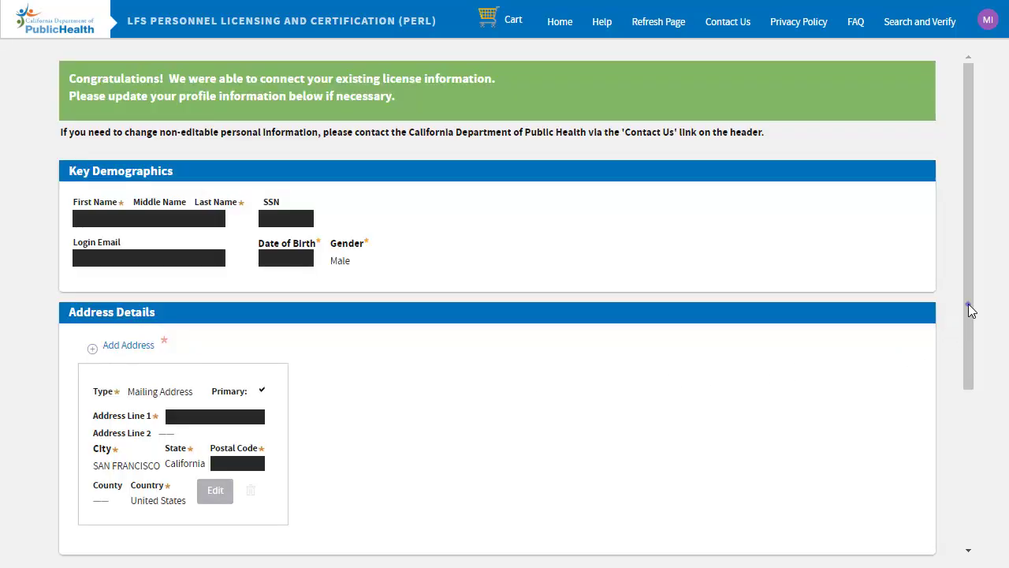
Submit the profile and begin renewing the inactive Certified Phlebotomy Technician I license.
{"action": "scroll", "coordinate": [970, 307], "scroll_direction": "down", "scroll_amount": 1}
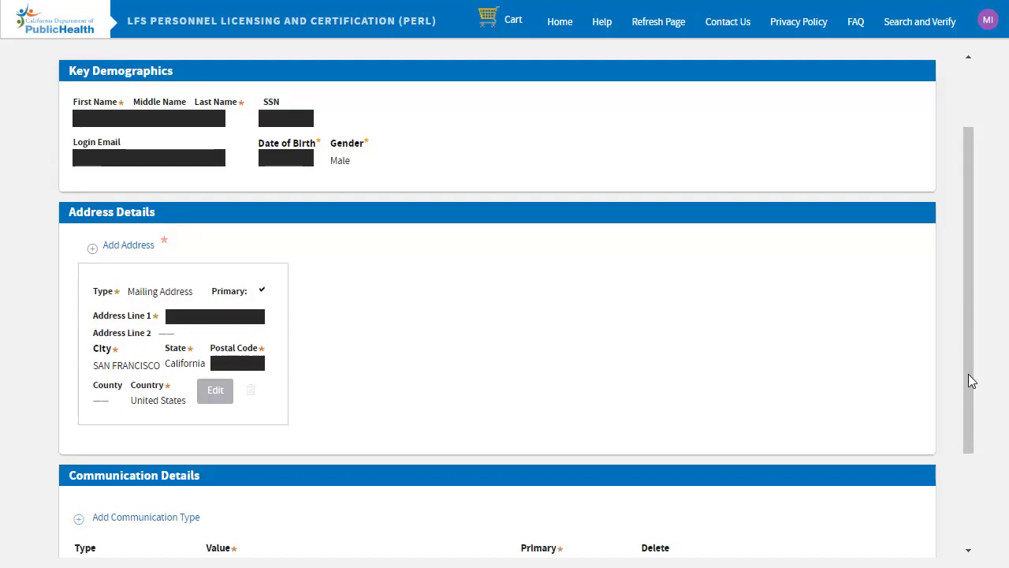
{"action": "scroll", "coordinate": [968, 398], "scroll_direction": "down", "scroll_amount": 2}
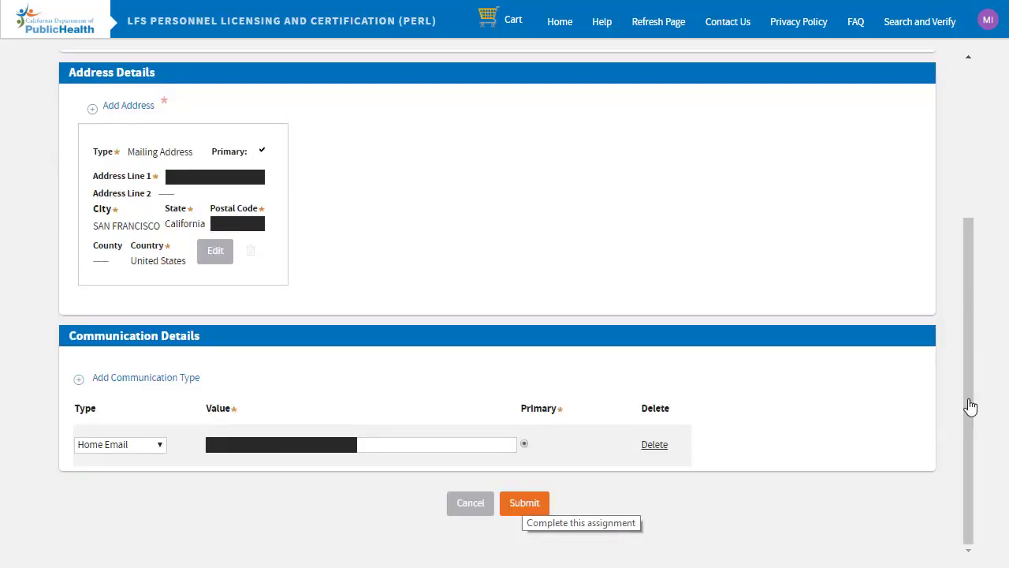
{"action": "left_click", "coordinate": [527, 506]}
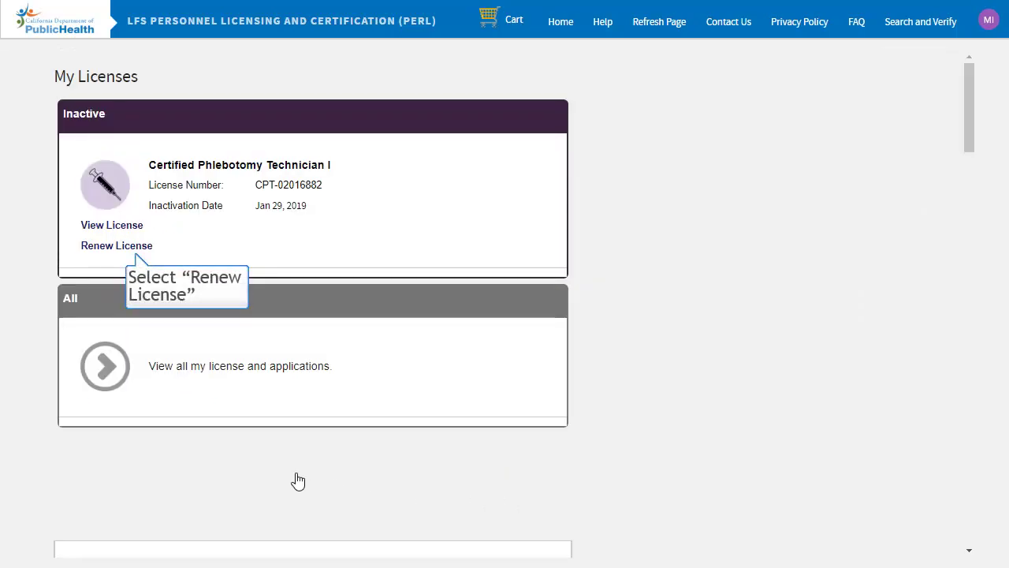
{"action": "left_click", "coordinate": [117, 245]}
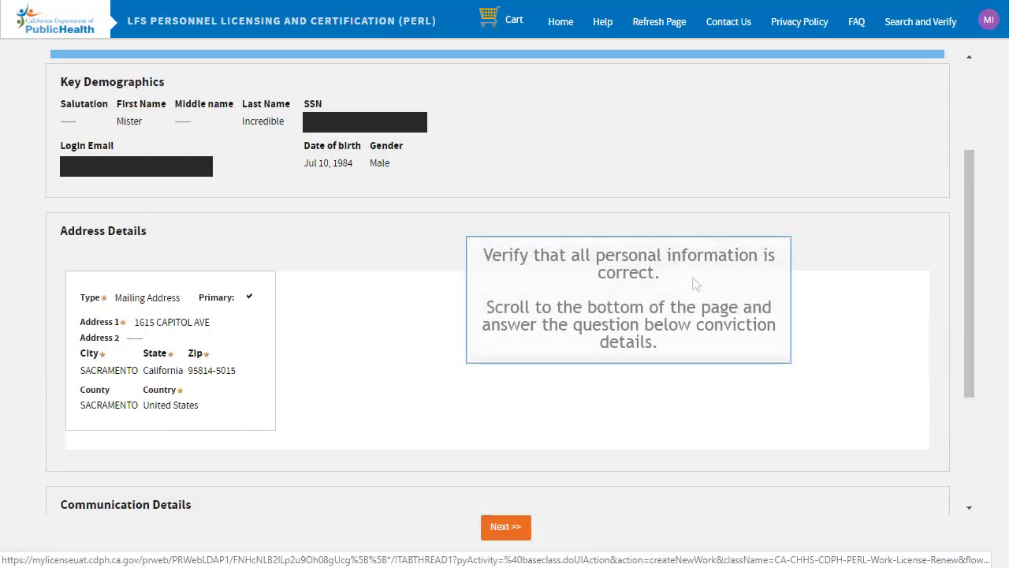
Set the conviction-since-last-renewal answer to No and continue past personal details.
{"action": "scroll", "coordinate": [505, 299], "scroll_direction": "down", "scroll_amount": 2}
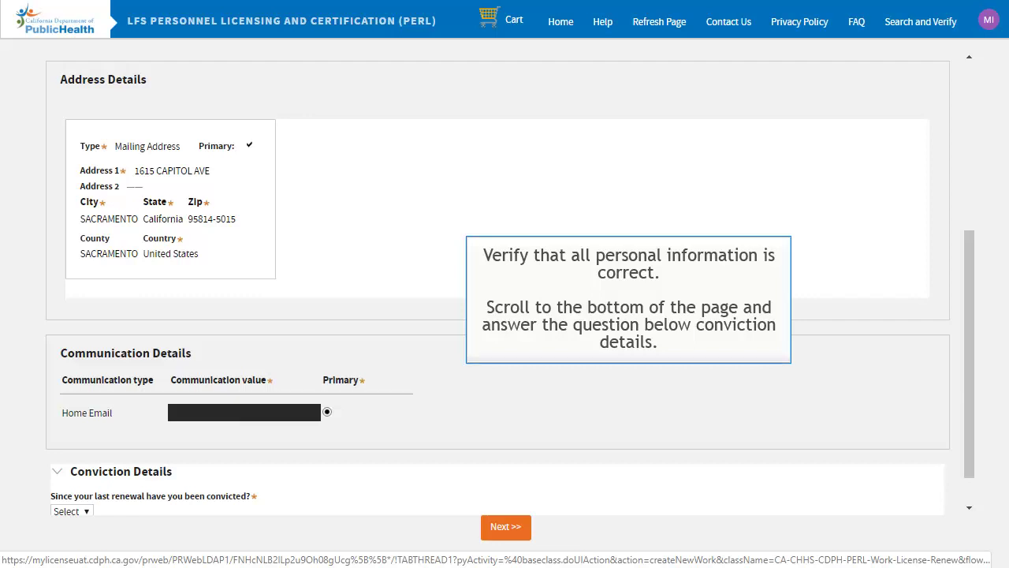
{"action": "scroll", "coordinate": [687, 289], "scroll_direction": "down", "scroll_amount": 1}
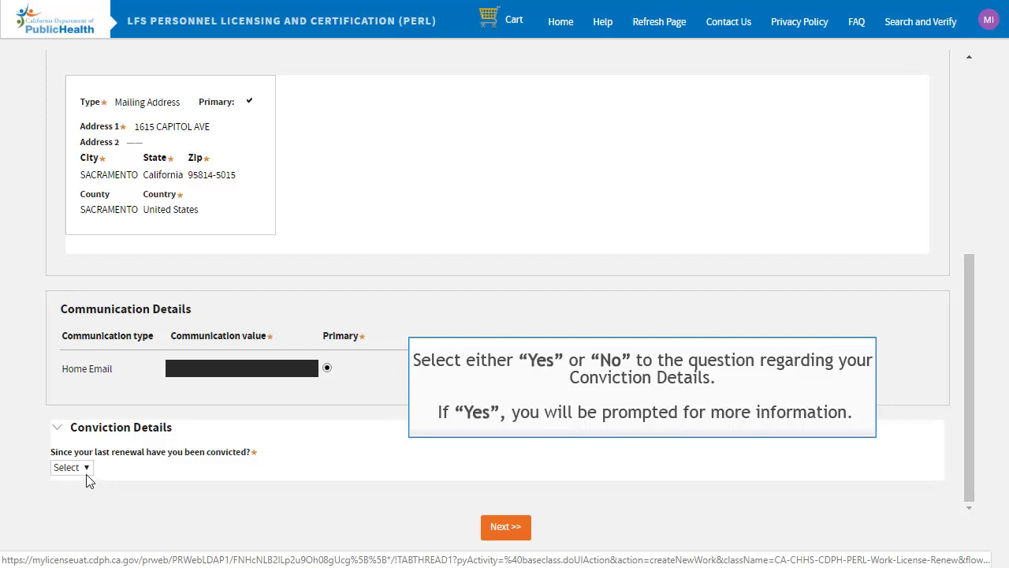
{"action": "left_click", "coordinate": [86, 468]}
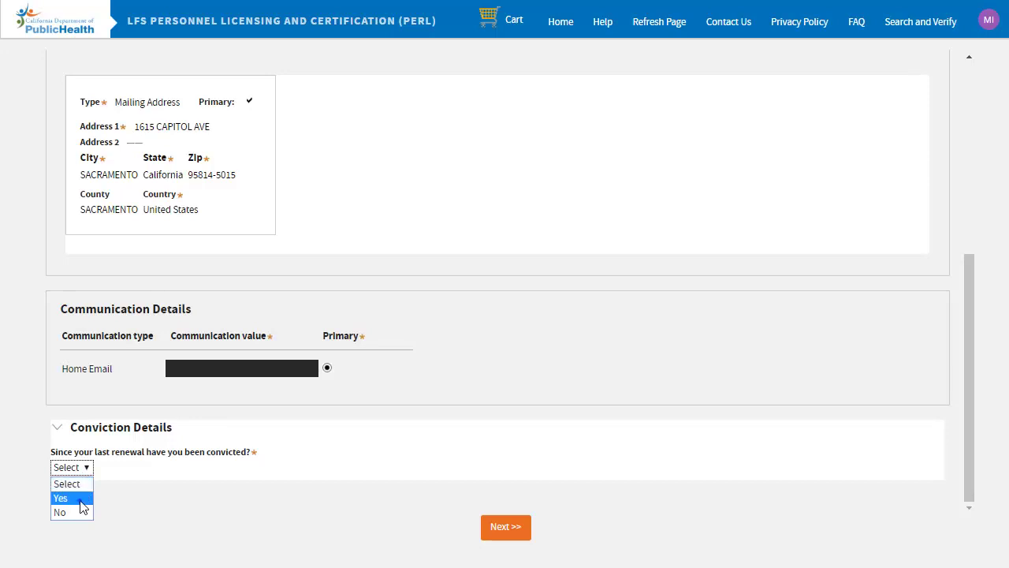
{"action": "left_click", "coordinate": [81, 500]}
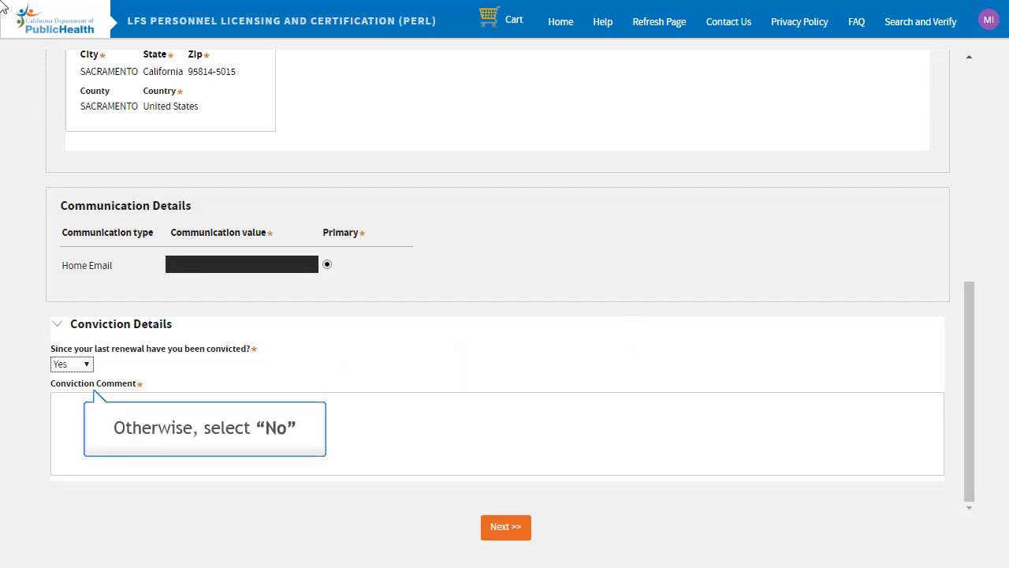
{"action": "left_click", "coordinate": [86, 365]}
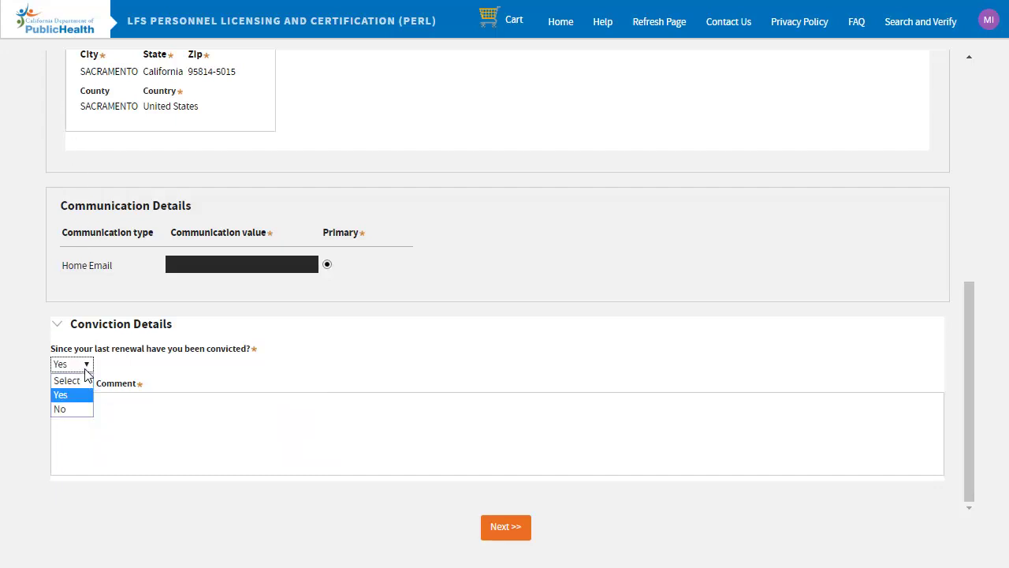
{"action": "left_click", "coordinate": [61, 408]}
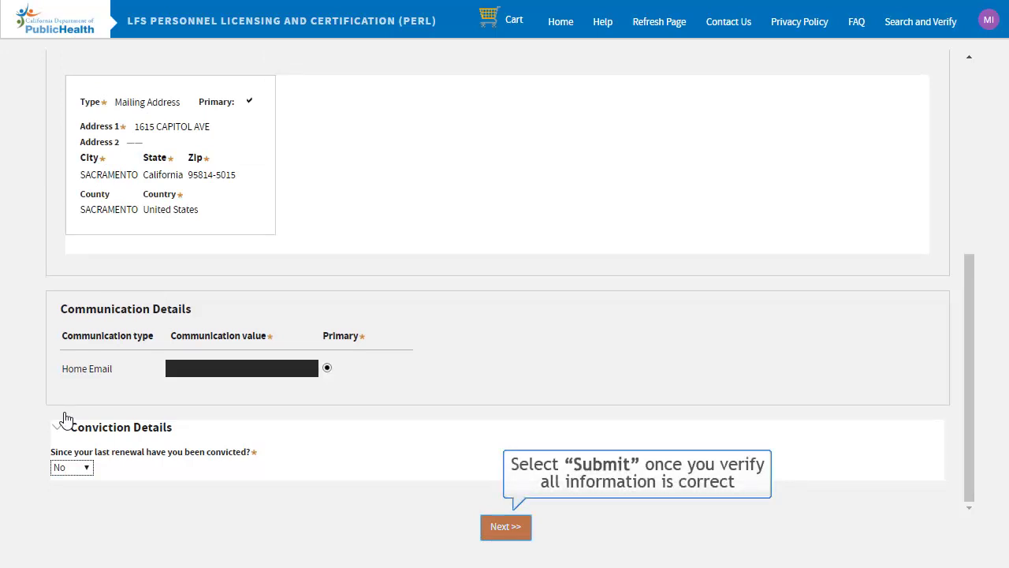
{"action": "left_click", "coordinate": [497, 528]}
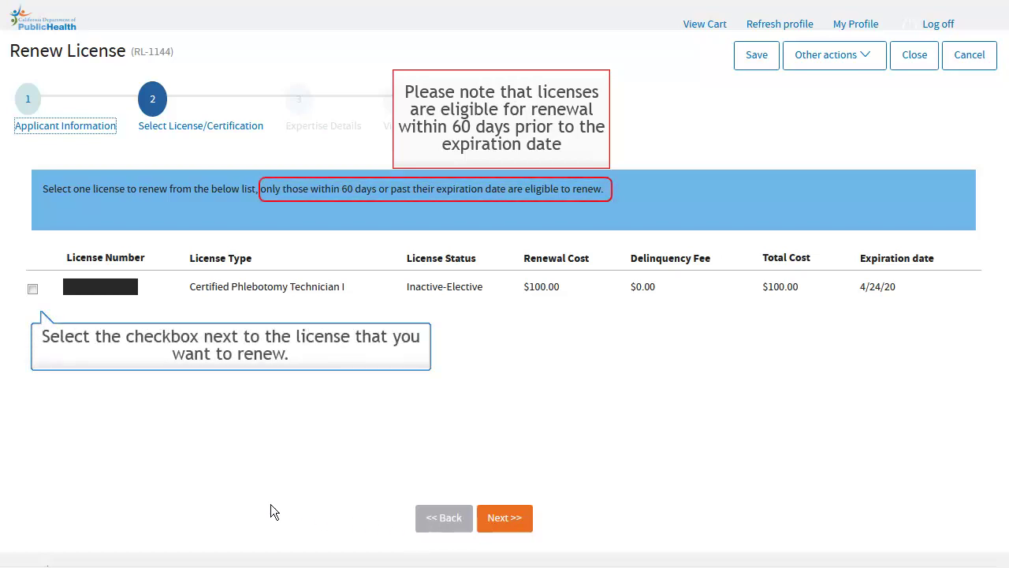
Select the Certified Phlebotomy Technician I license and advance to Expertise Details.
{"action": "left_click", "coordinate": [32, 289]}
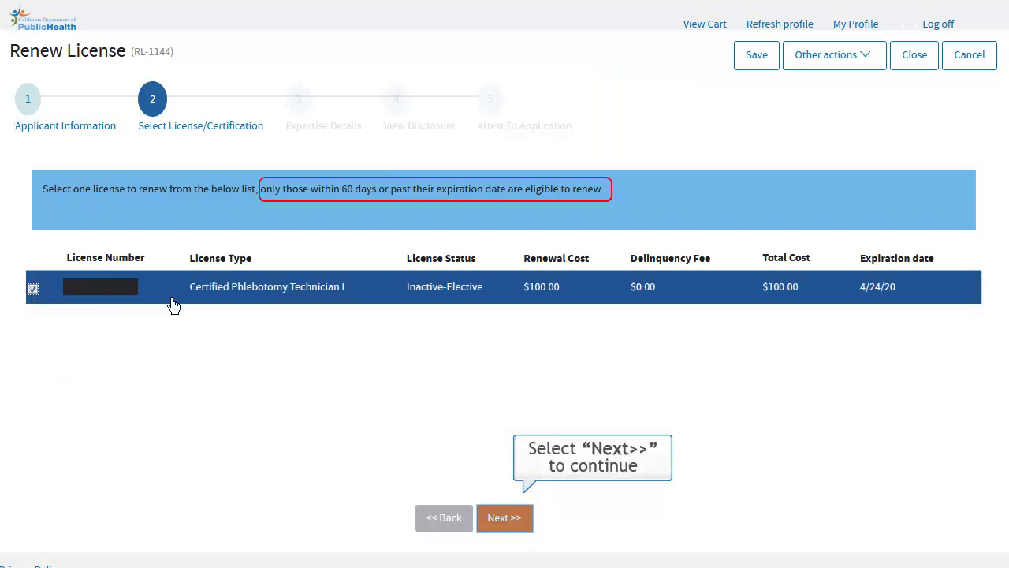
{"action": "left_click", "coordinate": [505, 518]}
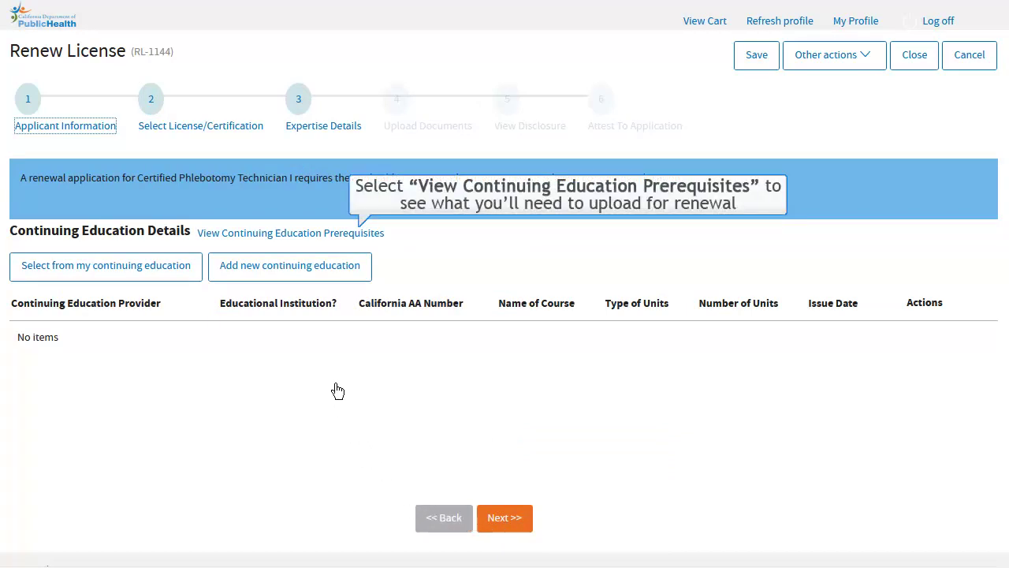
{"action": "left_click", "coordinate": [320, 238]}
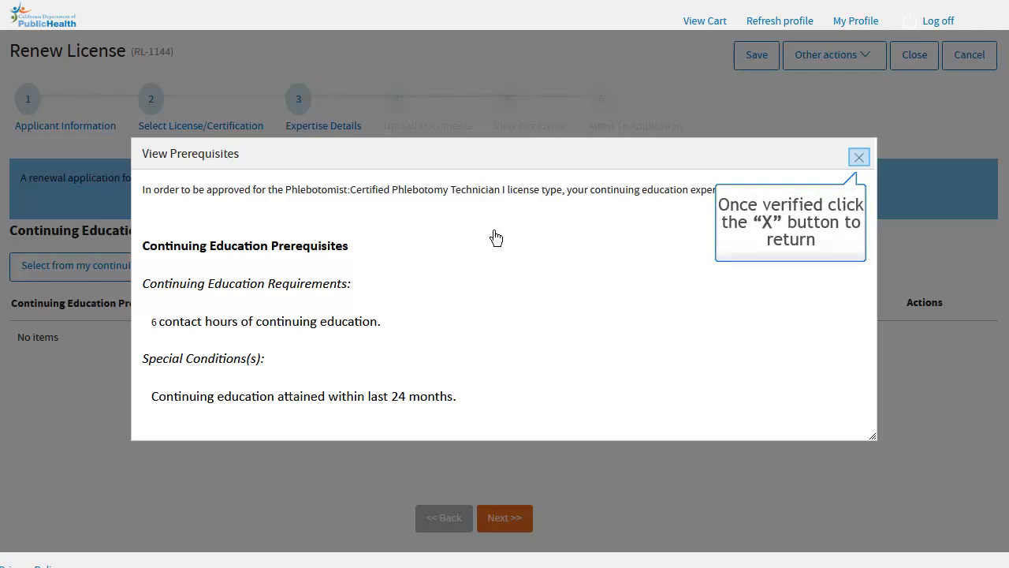
{"action": "left_click", "coordinate": [859, 158]}
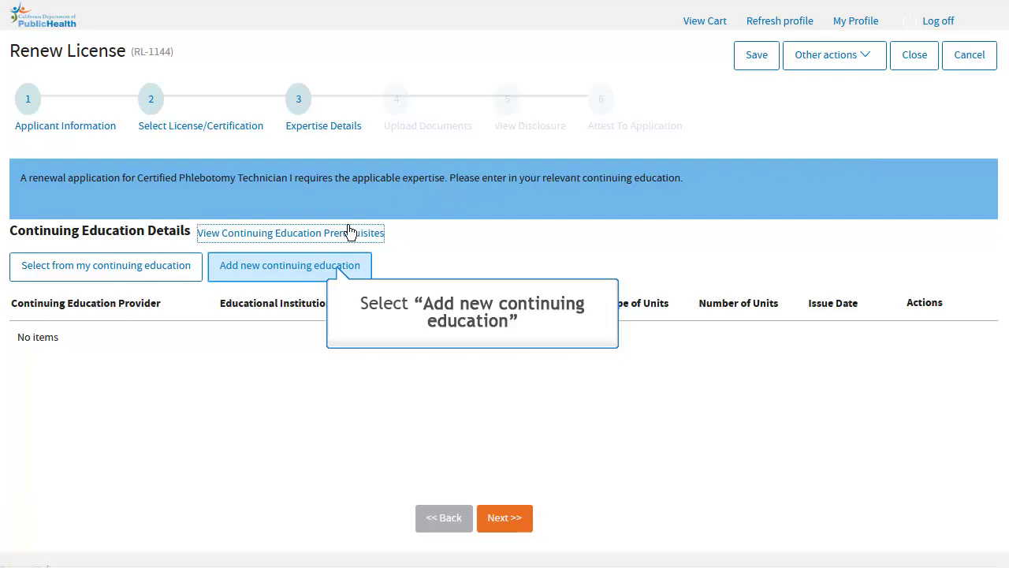
Add an educational-institution course entry: Semester units, 6 units, issue date 4/3/2018.
{"action": "left_click", "coordinate": [329, 267]}
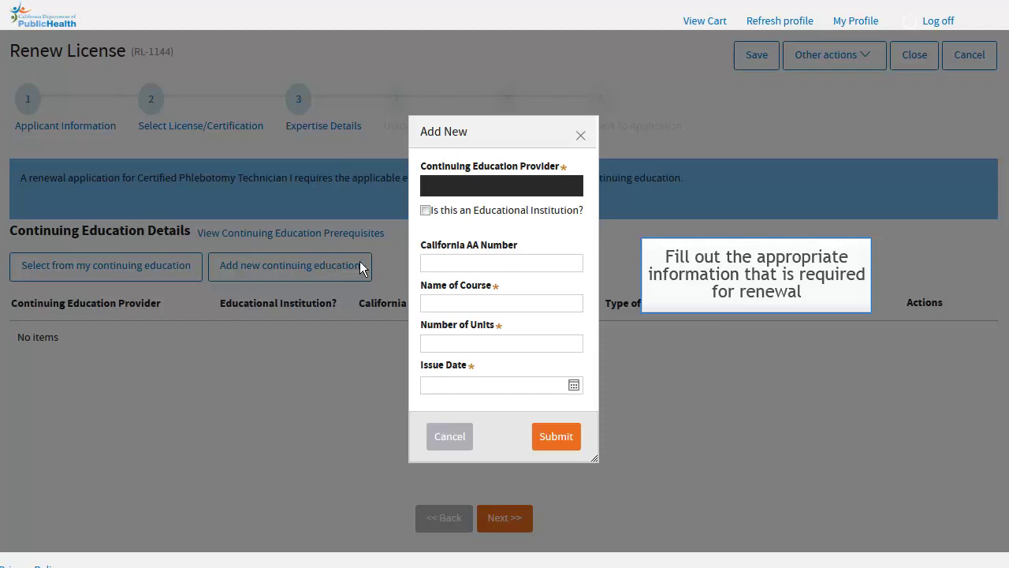
{"action": "left_click", "coordinate": [447, 263]}
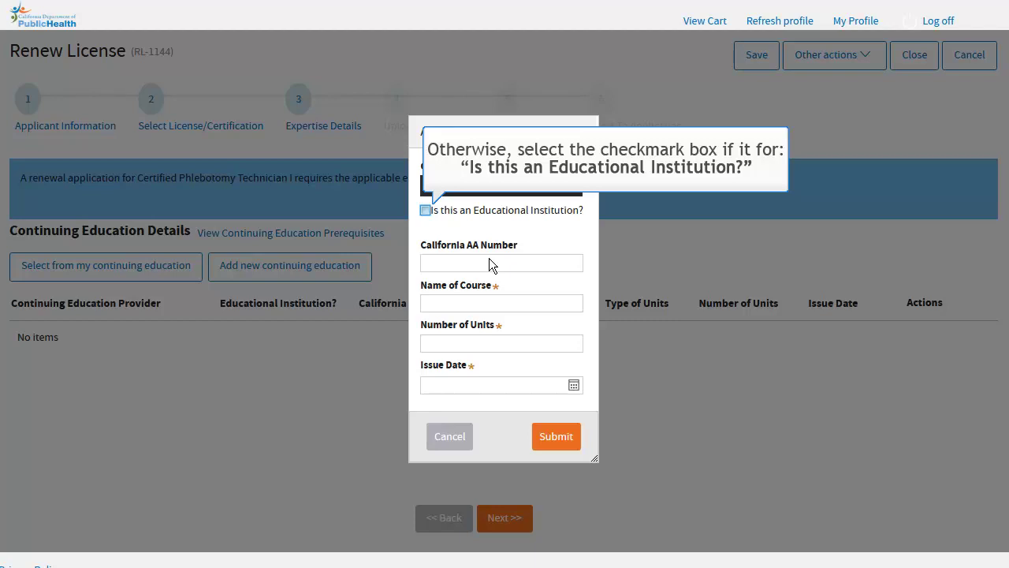
{"action": "left_click", "coordinate": [425, 211]}
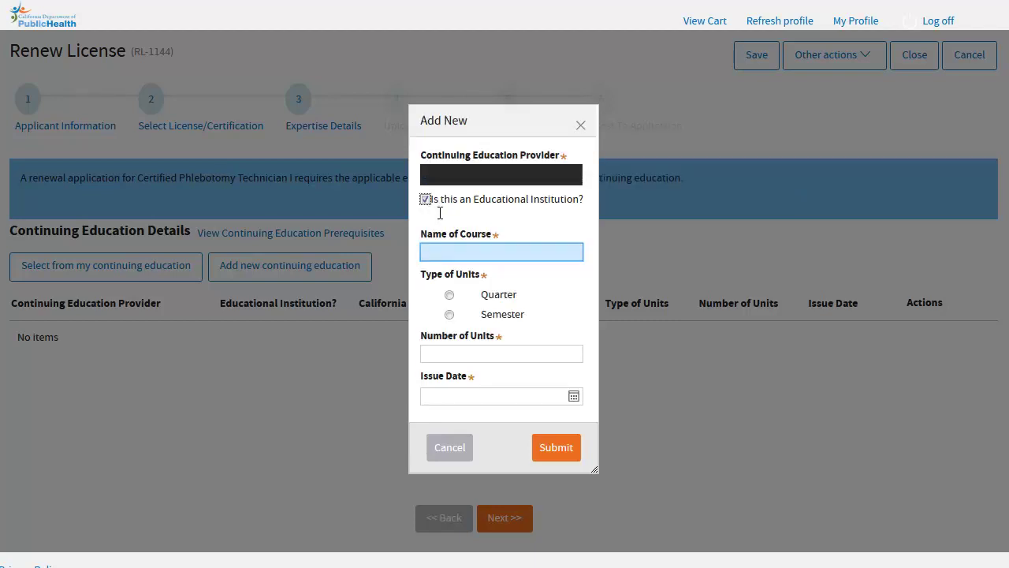
{"action": "left_click", "coordinate": [468, 250]}
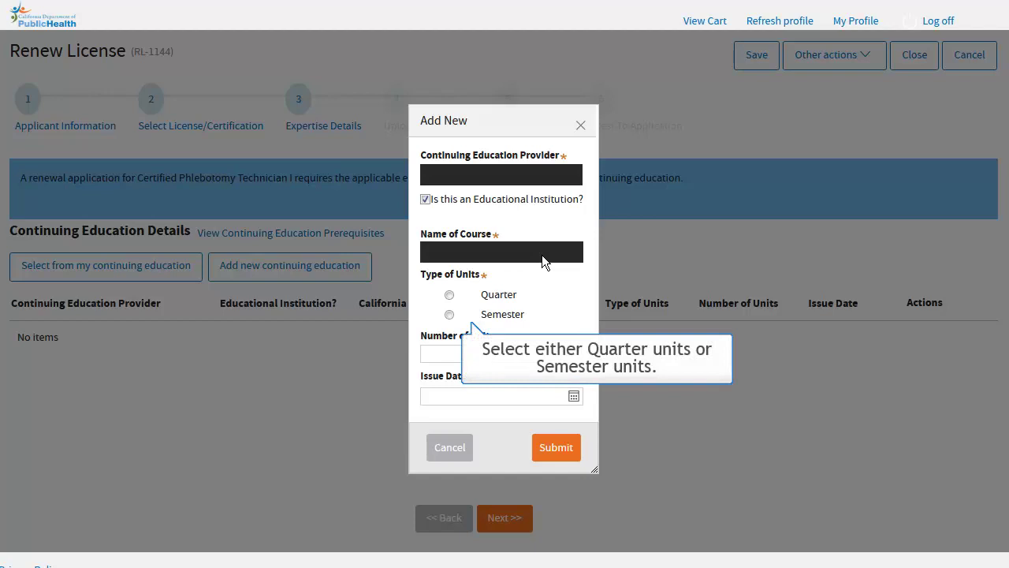
{"action": "left_click", "coordinate": [451, 314]}
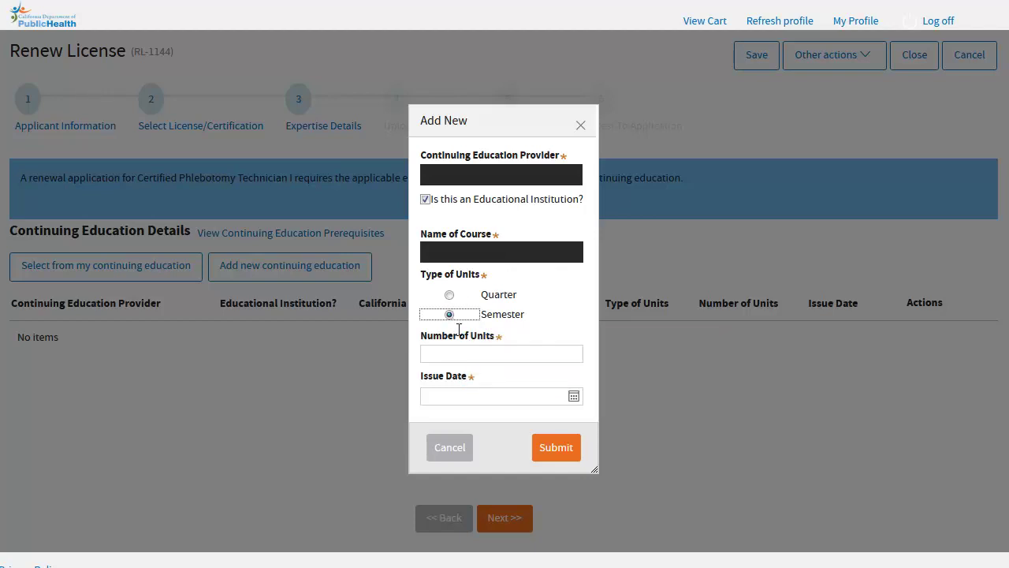
{"action": "left_click", "coordinate": [461, 355]}
{"action": "type", "text": "6"}
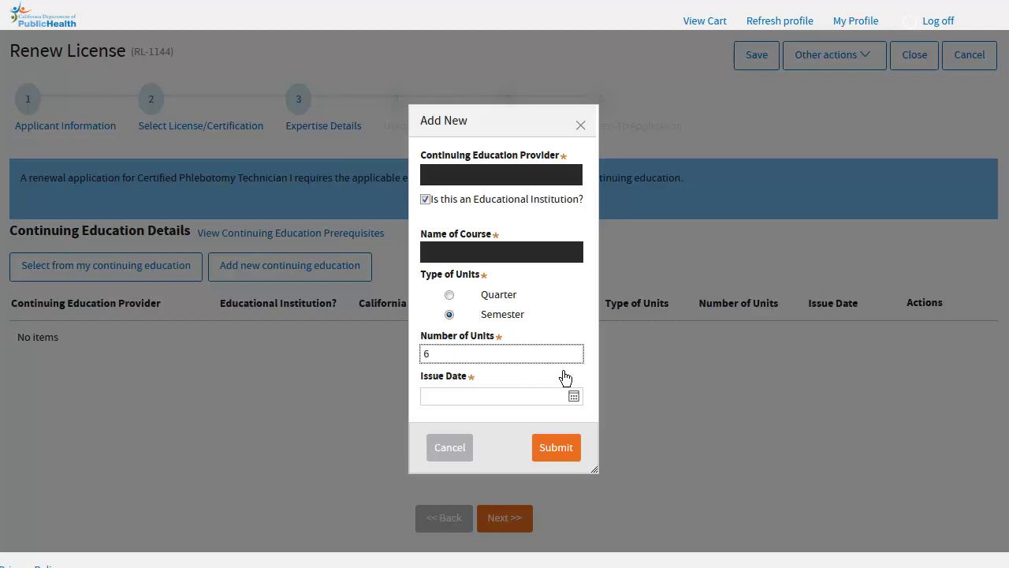
{"action": "left_click", "coordinate": [575, 397]}
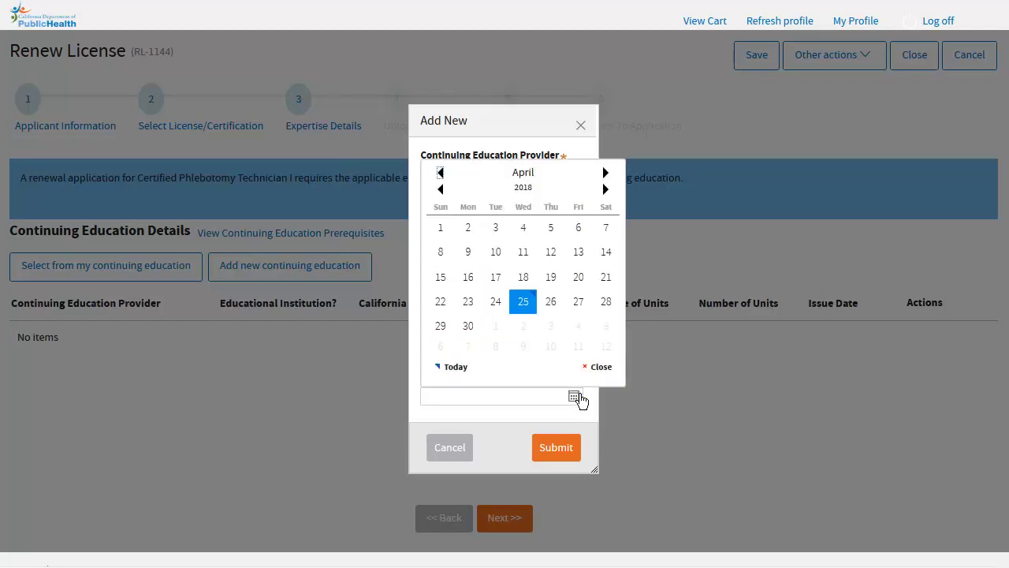
{"action": "left_click", "coordinate": [491, 230]}
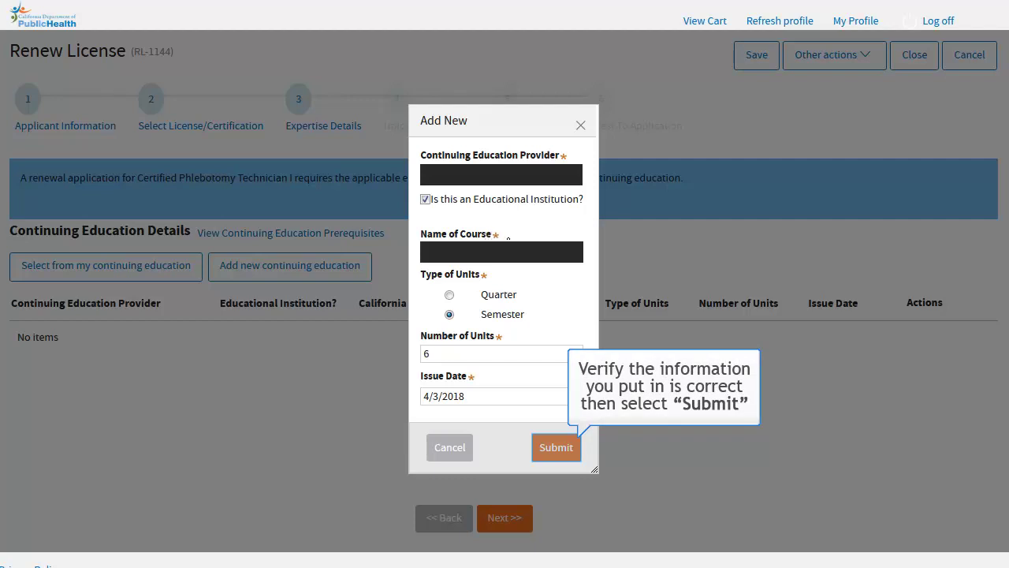
{"action": "left_click", "coordinate": [549, 453]}
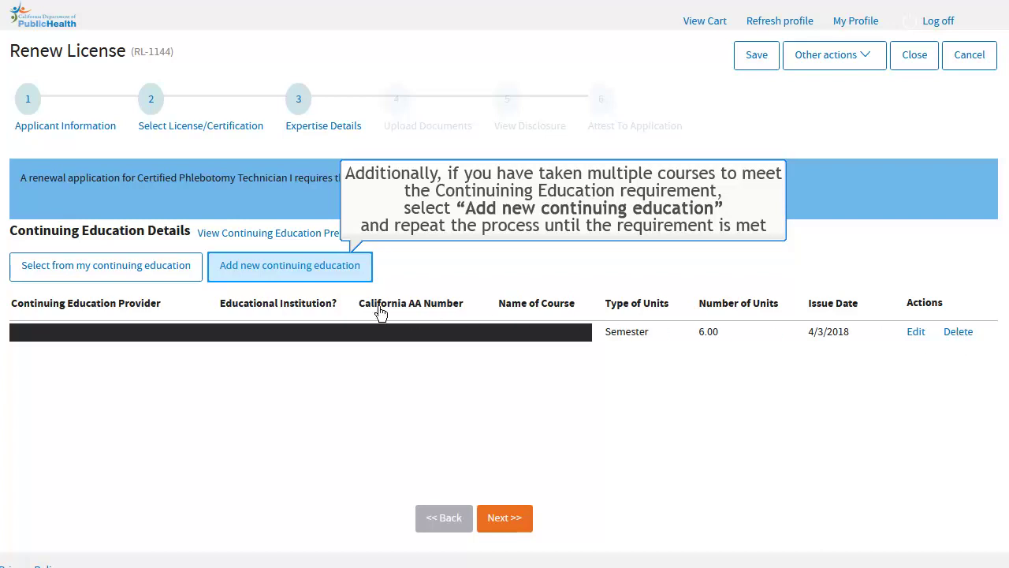
Dismiss the add-more-courses tip and advance to Upload Documents, checking the REQUIRED status.
{"action": "left_click", "coordinate": [293, 275]}
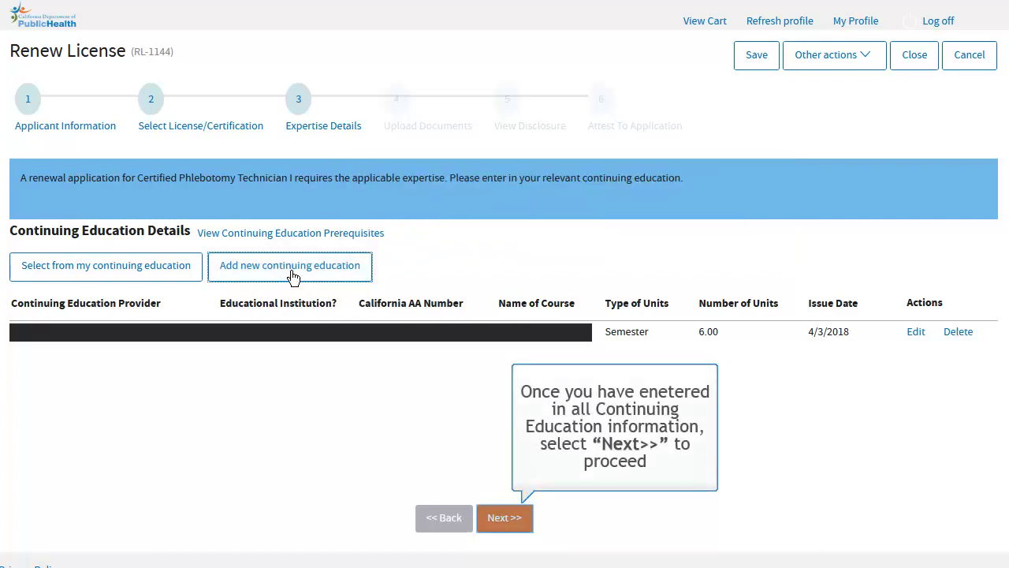
{"action": "left_click", "coordinate": [515, 524]}
{"action": "left_click_drag", "start_coordinate": [368, 249], "coordinate": [430, 266]}
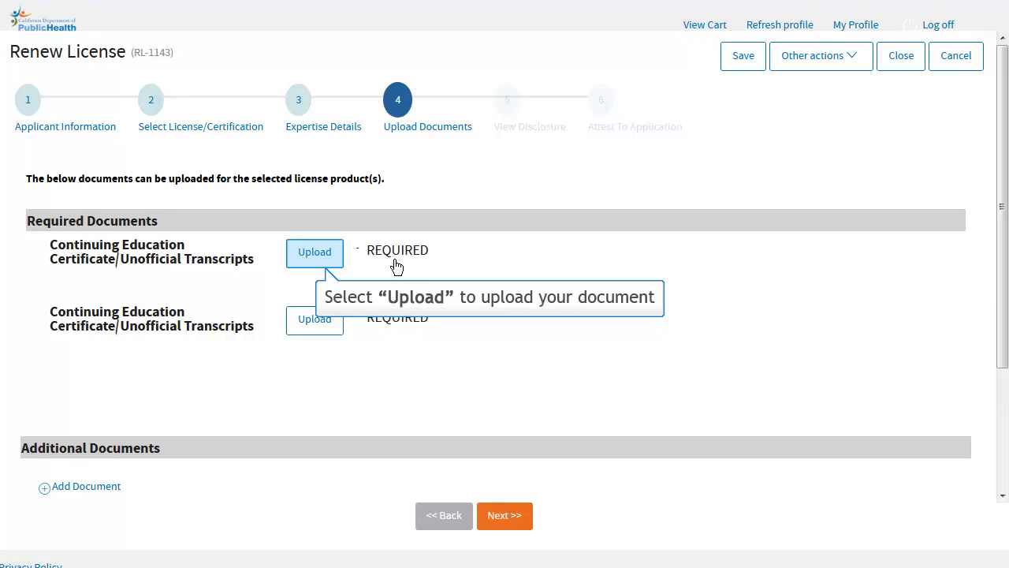
Upload Certs3.png from the Certs folder for the first certificate requirement.
{"action": "left_click", "coordinate": [325, 250]}
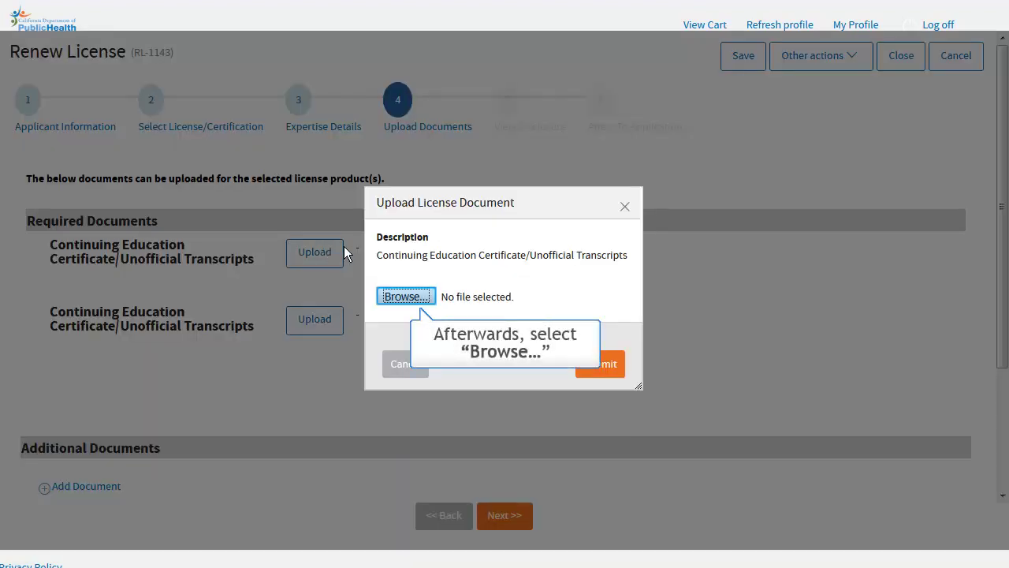
{"action": "left_click", "coordinate": [384, 300]}
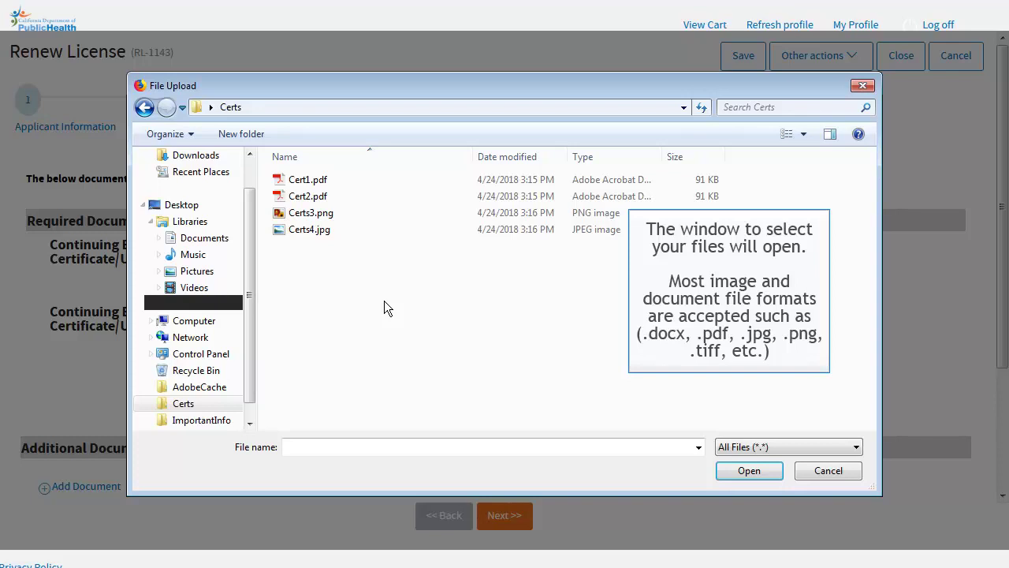
{"action": "left_click", "coordinate": [361, 216]}
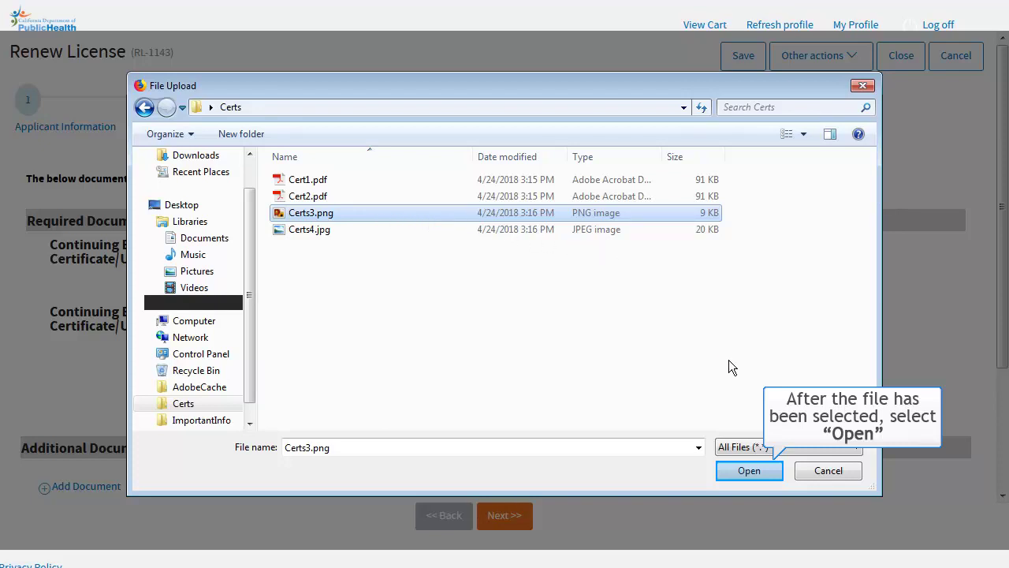
{"action": "left_click", "coordinate": [749, 471]}
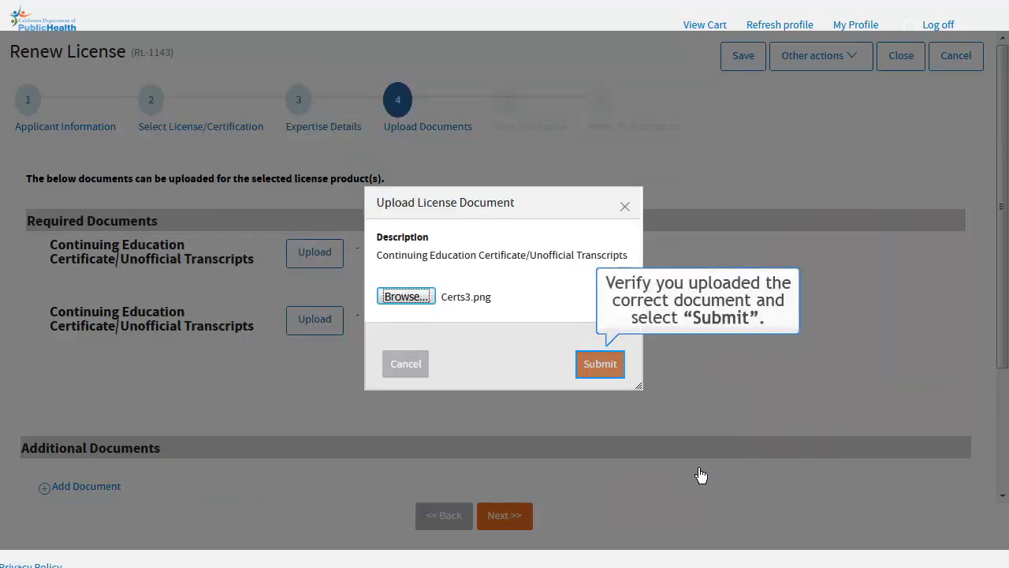
{"action": "left_click", "coordinate": [590, 376]}
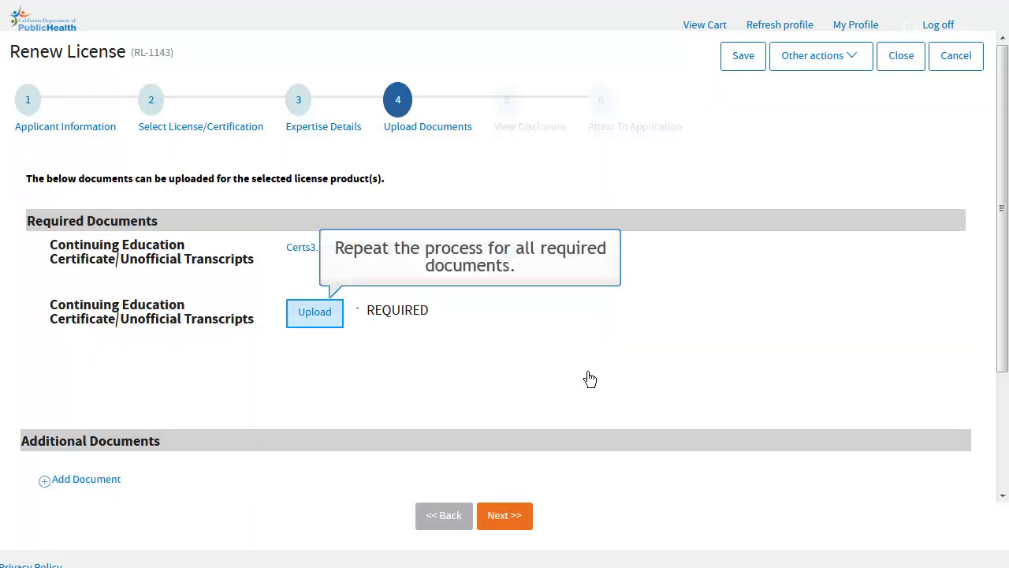
Upload Certs4.jpg from the Certs folder for the second certificate requirement.
{"action": "left_click", "coordinate": [323, 313]}
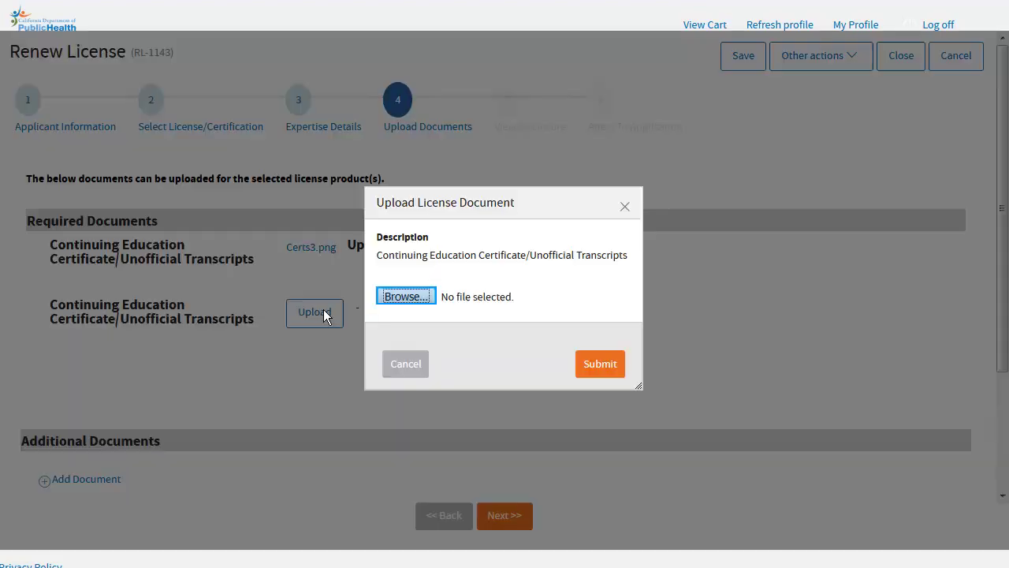
{"action": "left_click", "coordinate": [421, 303]}
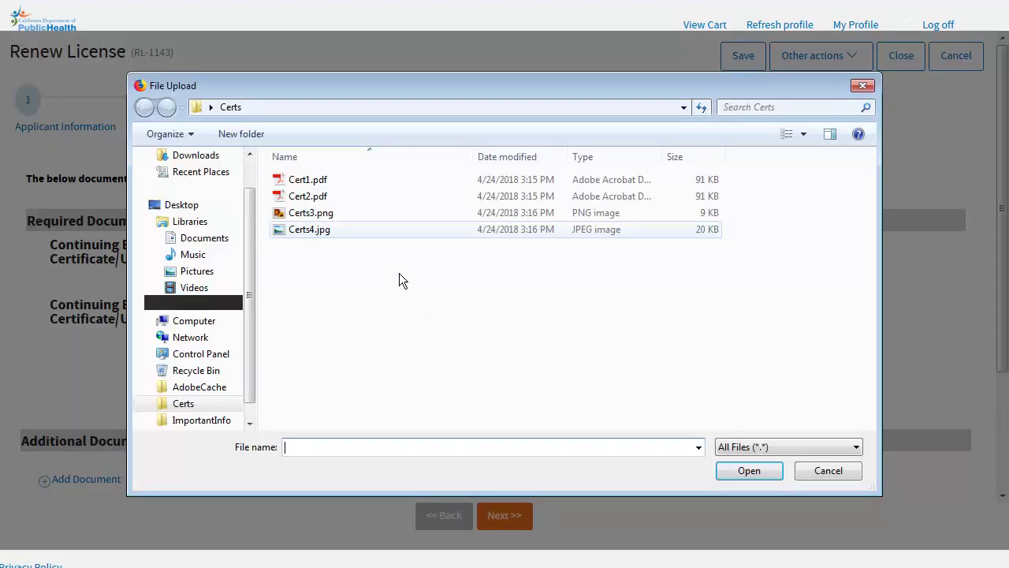
{"action": "left_click", "coordinate": [396, 229]}
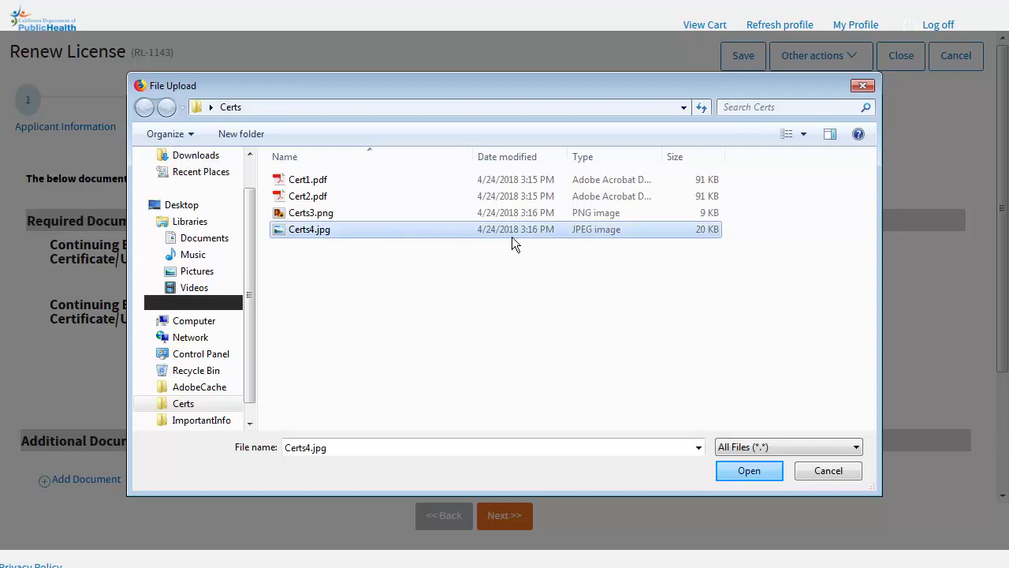
{"action": "left_click", "coordinate": [749, 470]}
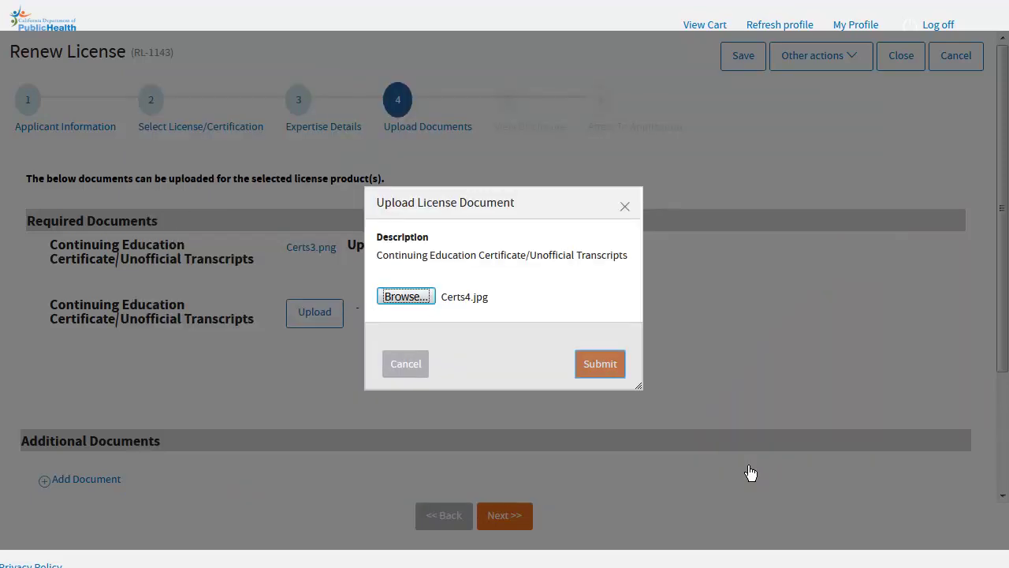
{"action": "left_click", "coordinate": [604, 368]}
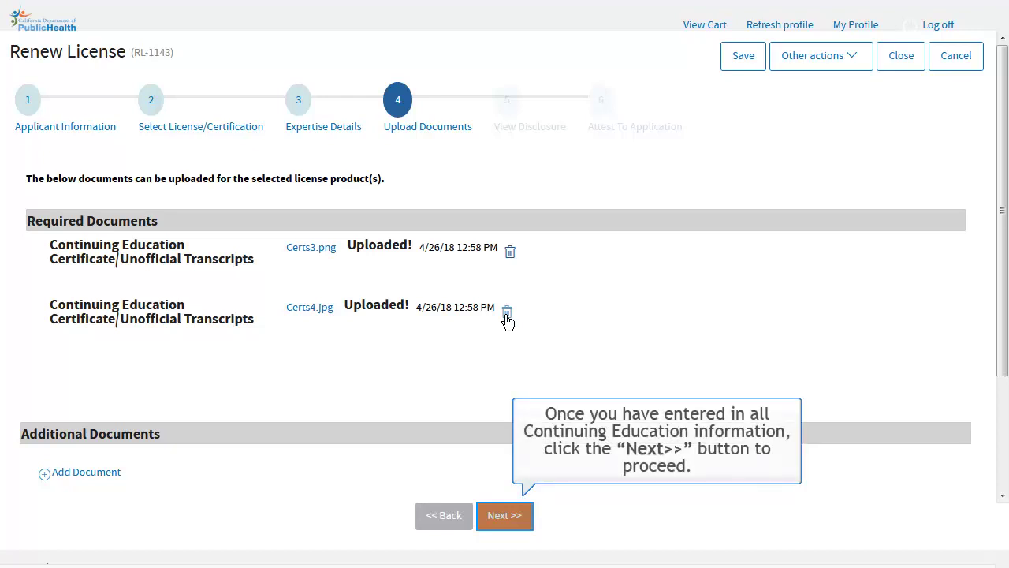
Review the phlebotomy renewal disclosures, noting the non-refundable fee, then continue to the attestation page.
{"action": "left_click", "coordinate": [506, 519]}
{"action": "scroll", "coordinate": [690, 358], "scroll_direction": "down", "scroll_amount": 1}
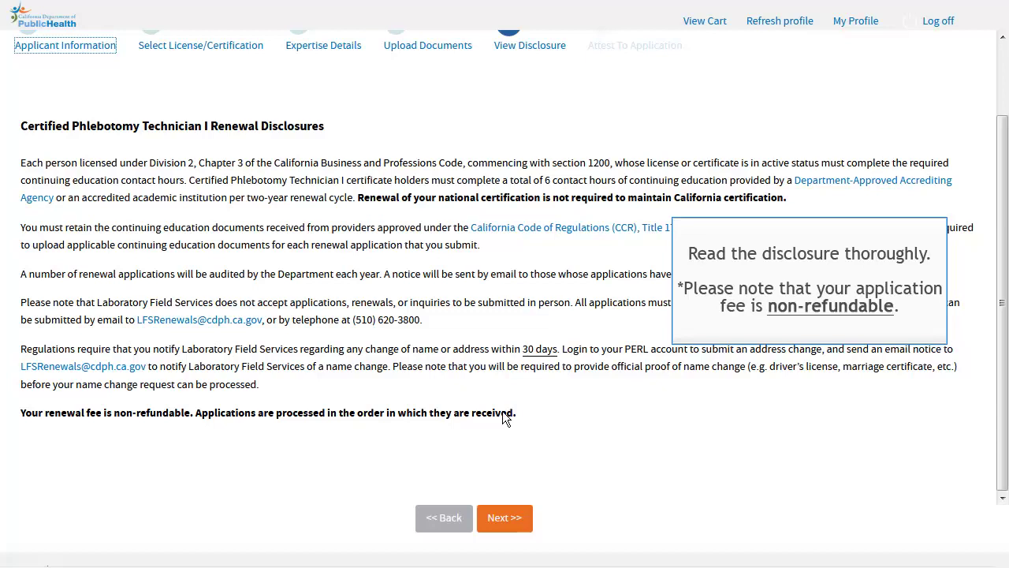
{"action": "left_click_drag", "start_coordinate": [516, 415], "coordinate": [24, 420]}
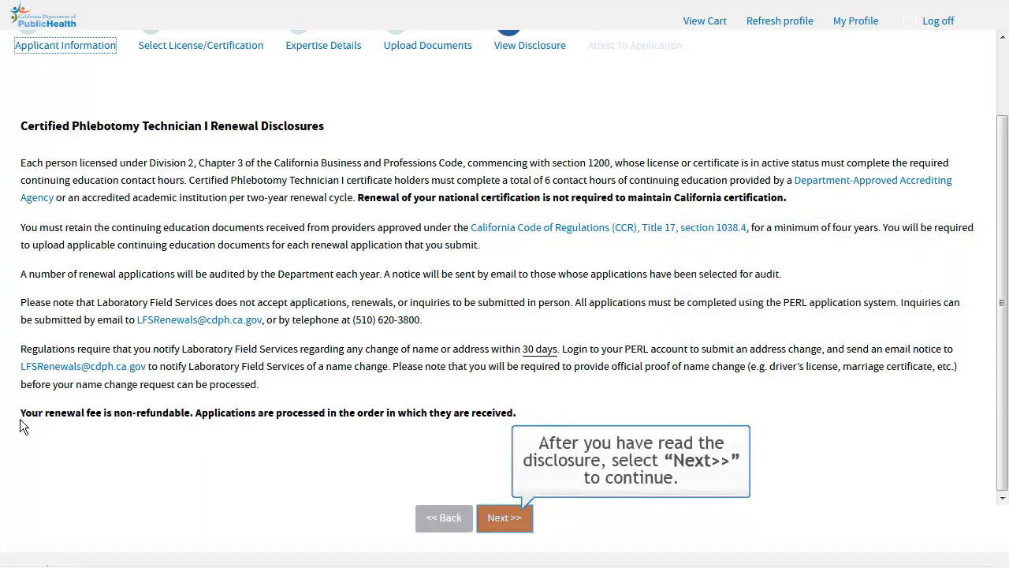
{"action": "left_click", "coordinate": [506, 519]}
{"action": "scroll", "coordinate": [659, 469], "scroll_direction": "down", "scroll_amount": 5}
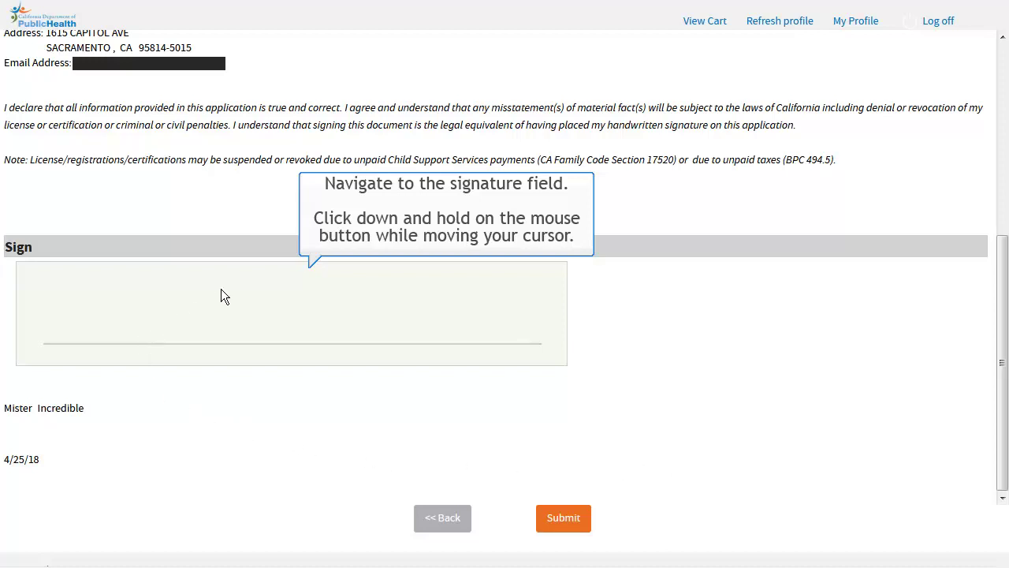
Draw a handwritten signature in the Sign box, redrawing it once, then accept and submit.
{"action": "left_click_drag", "start_coordinate": [135, 335], "coordinate": [222, 276]}
{"action": "mouse_move", "coordinate": [149, 312]}
{"action": "left_mouse_down"}
{"action": "mouse_move", "coordinate": [222, 323]}
{"action": "mouse_move", "coordinate": [296, 296]}
{"action": "mouse_move", "coordinate": [303, 349]}
{"action": "mouse_move", "coordinate": [368, 334]}
{"action": "left_mouse_up"}
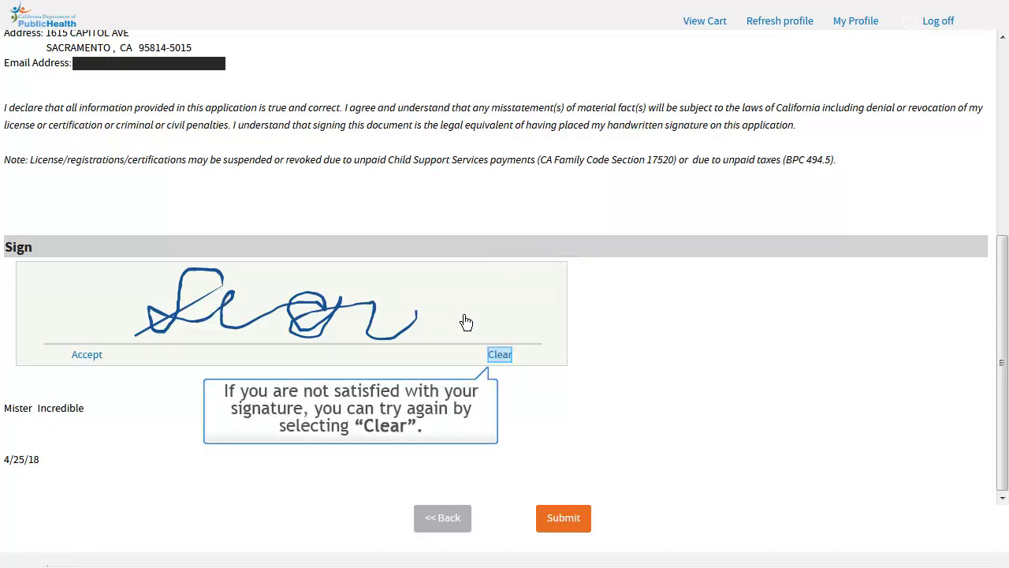
{"action": "left_click", "coordinate": [500, 355]}
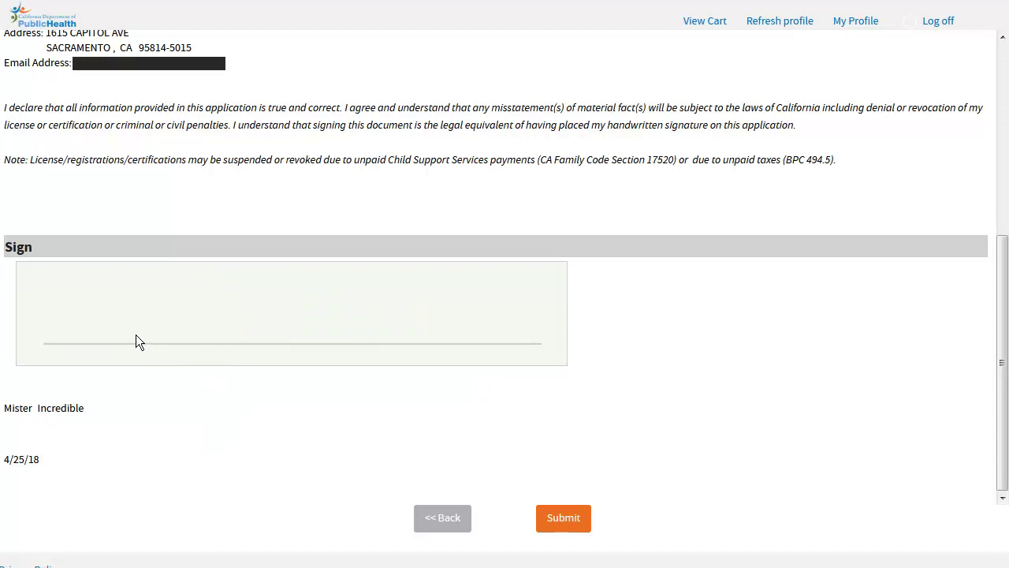
{"action": "mouse_move", "coordinate": [136, 334]}
{"action": "left_mouse_down"}
{"action": "mouse_move", "coordinate": [218, 273]}
{"action": "mouse_move", "coordinate": [179, 324]}
{"action": "left_mouse_up"}
{"action": "left_click_drag", "start_coordinate": [265, 306], "coordinate": [293, 323]}
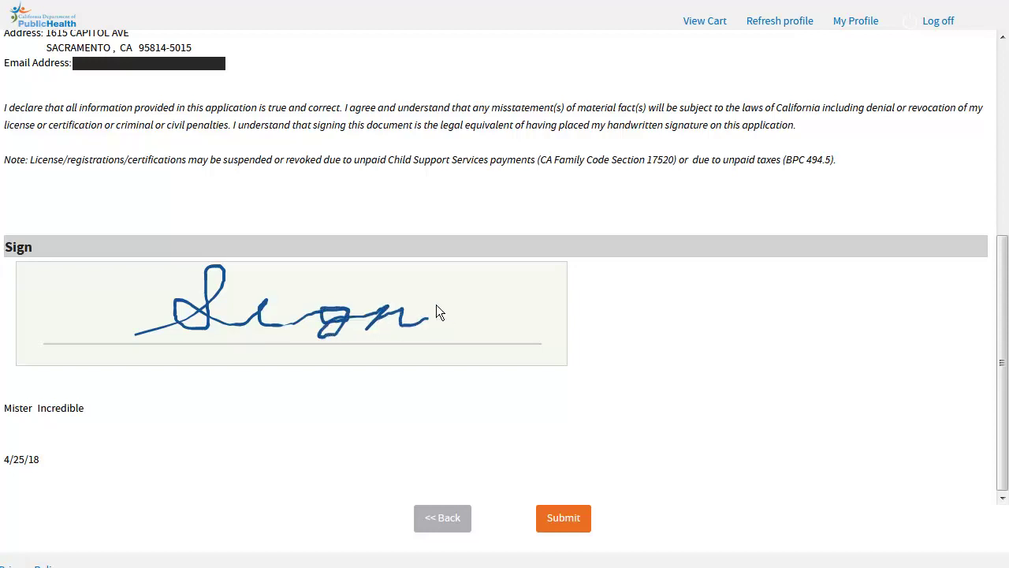
{"action": "left_click_drag", "start_coordinate": [436, 304], "coordinate": [436, 304]}
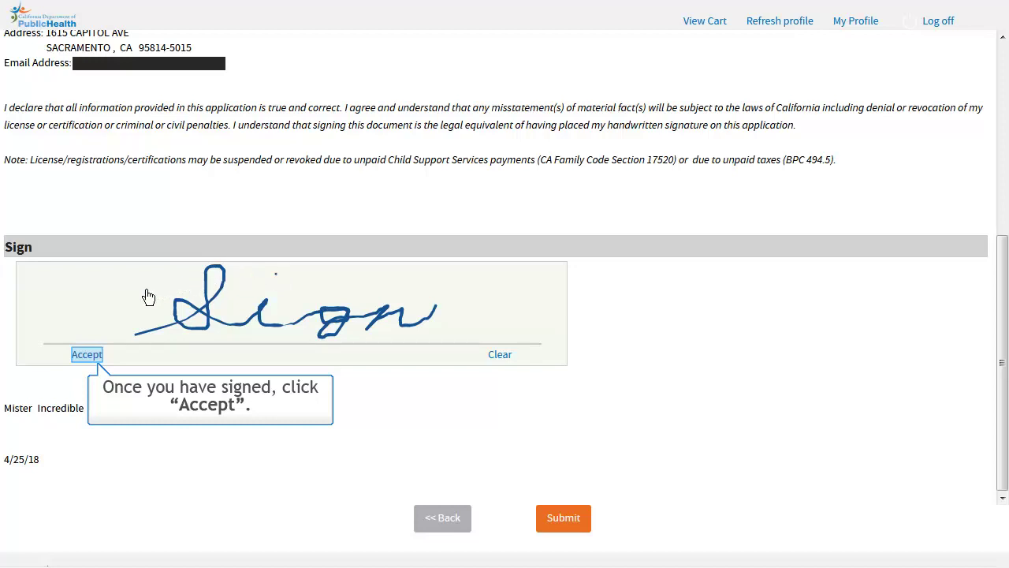
{"action": "left_click", "coordinate": [89, 355]}
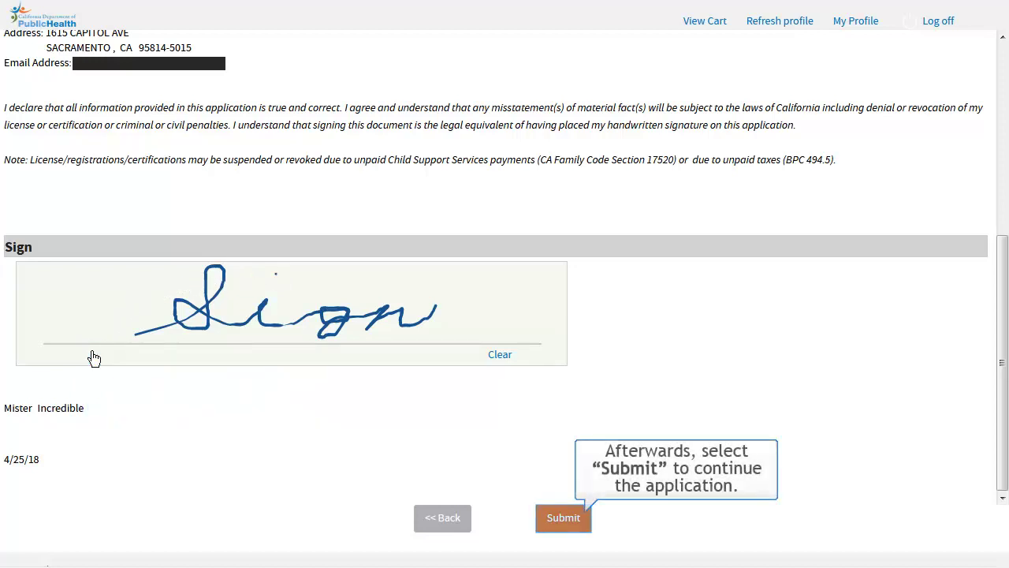
{"action": "left_click", "coordinate": [570, 522]}
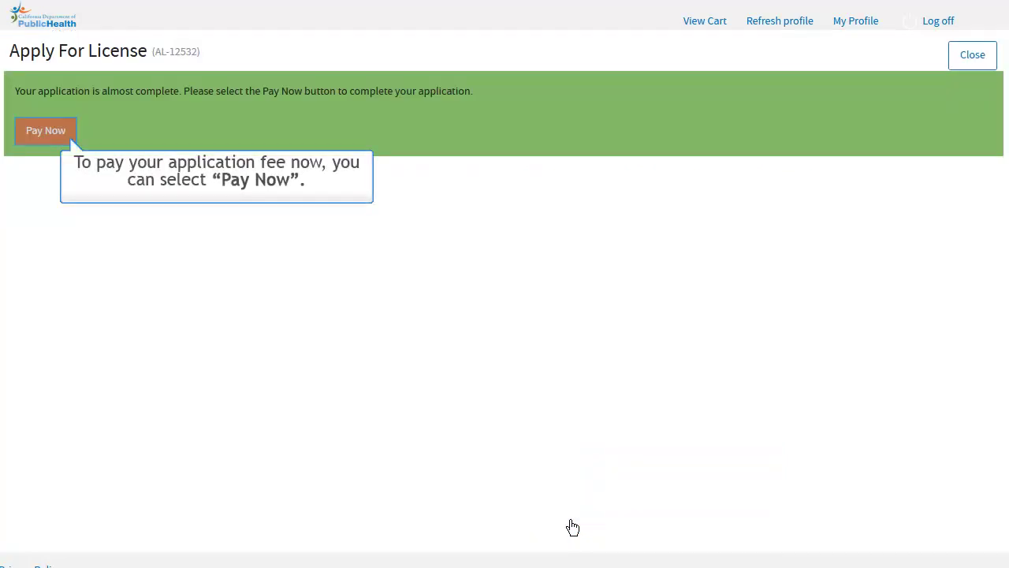